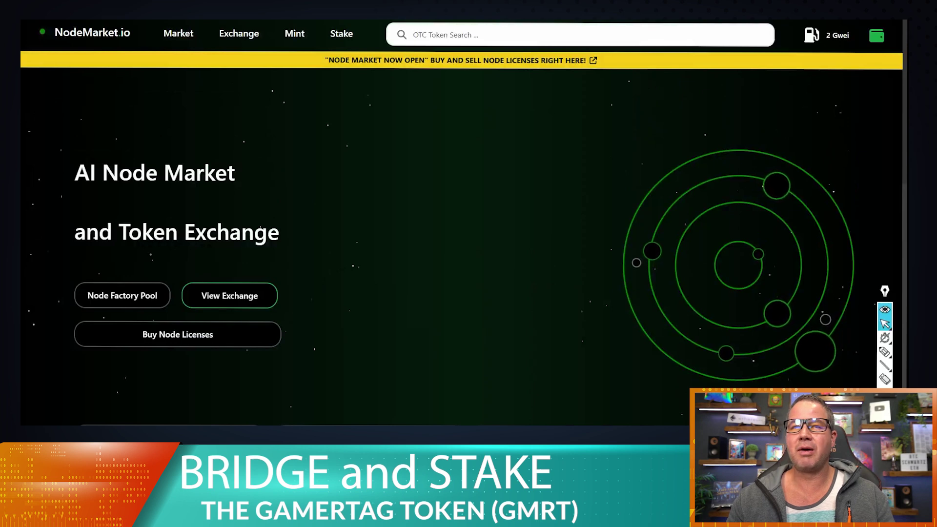
- Check the NGMRT token balance on Ethereum Mainnet in the MetaMask wallet
click(688, 10)
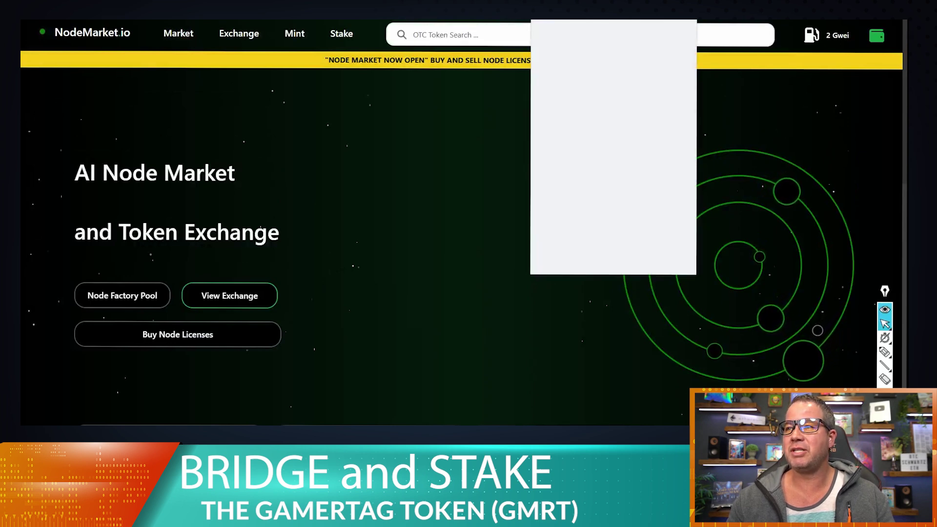
click(570, 177)
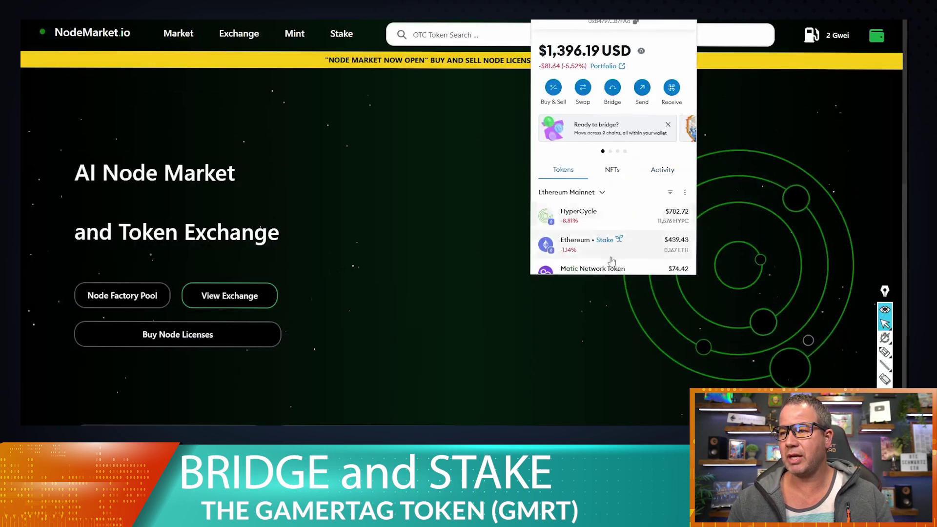
scroll(625, 243, down, 5)
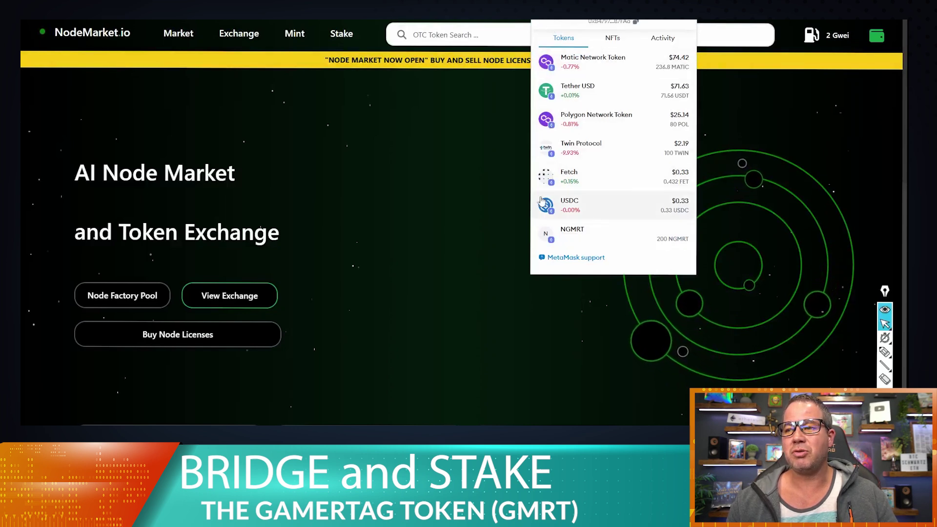
click(464, 264)
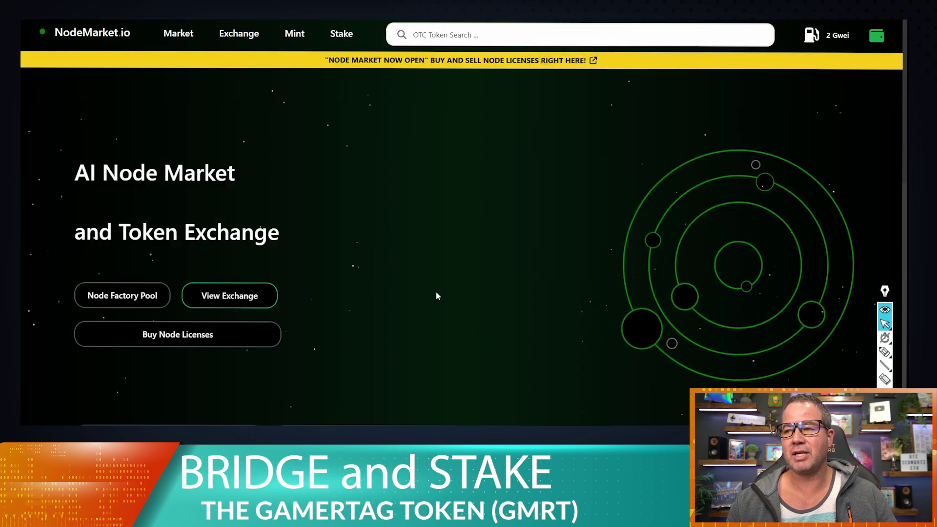
- Open the NGMRT bridge from the homepage and set the bridge quantity to 100
scroll(429, 297, down, 5)
scroll(424, 298, down, 3)
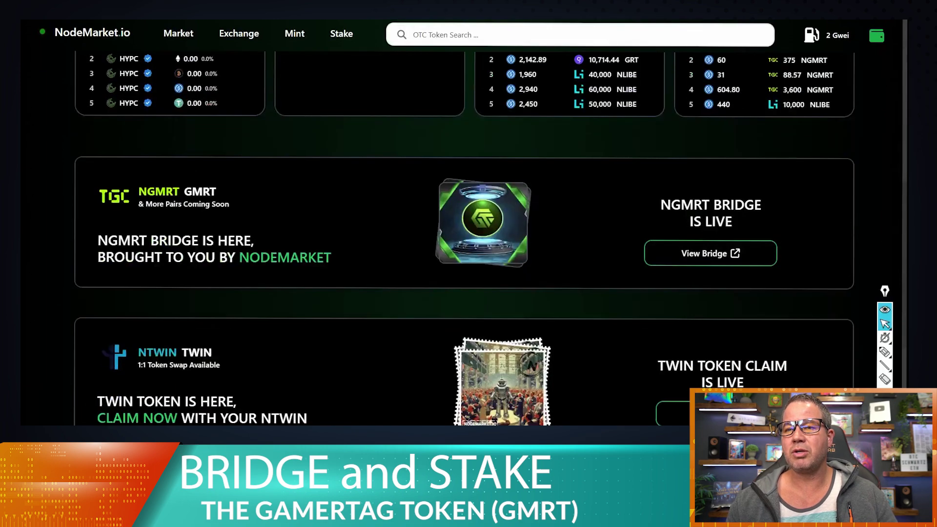
click(711, 258)
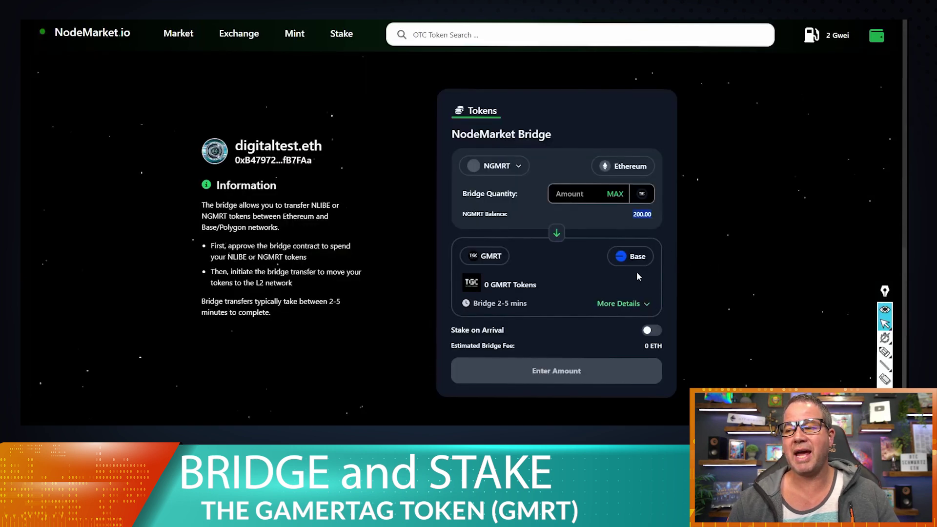
click(573, 193)
text(100)
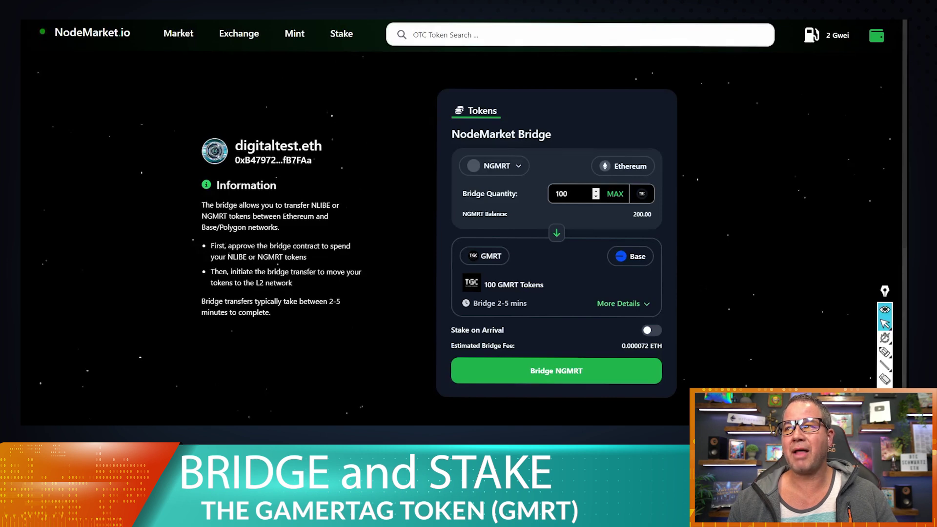
- Switch the MetaMask wallet to Base Mainnet and check its GMRT balance
click(688, 2)
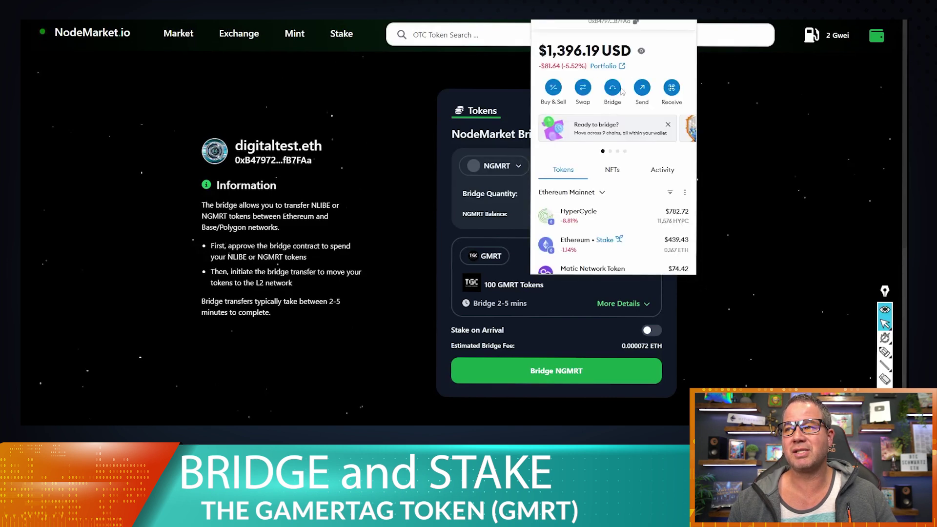
click(547, 23)
scroll(588, 146, down, 3)
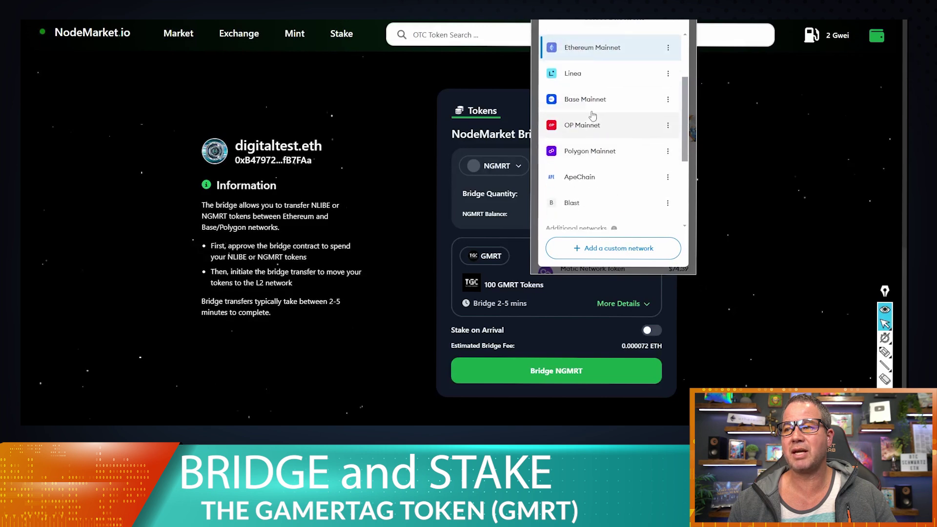
click(593, 100)
scroll(659, 235, down, 1)
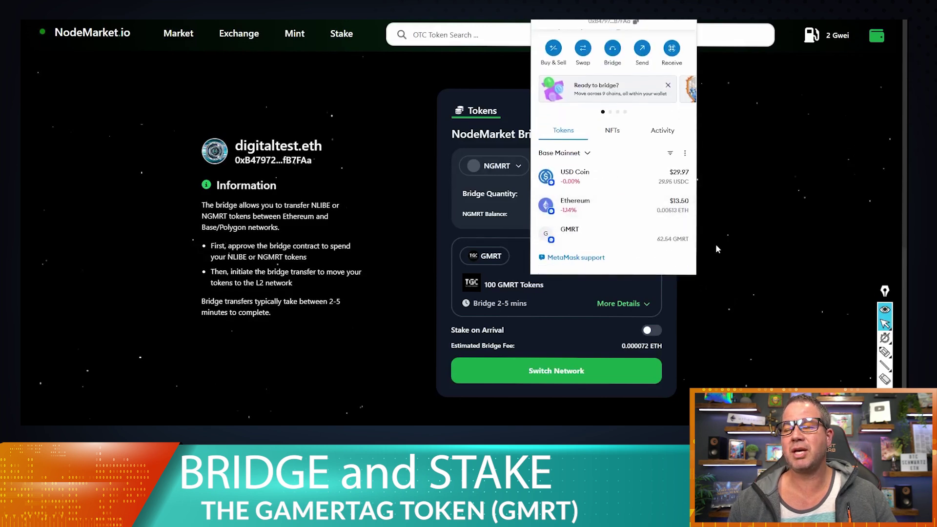
click(738, 239)
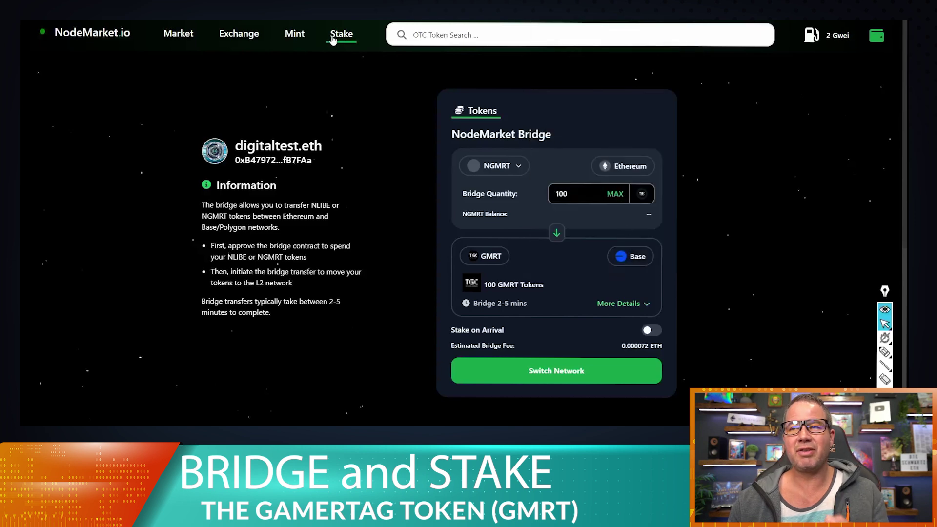
- Open the GMRT staking page and review the available and staked balances
click(334, 37)
drag(273, 318, 213, 320)
drag(214, 282, 239, 282)
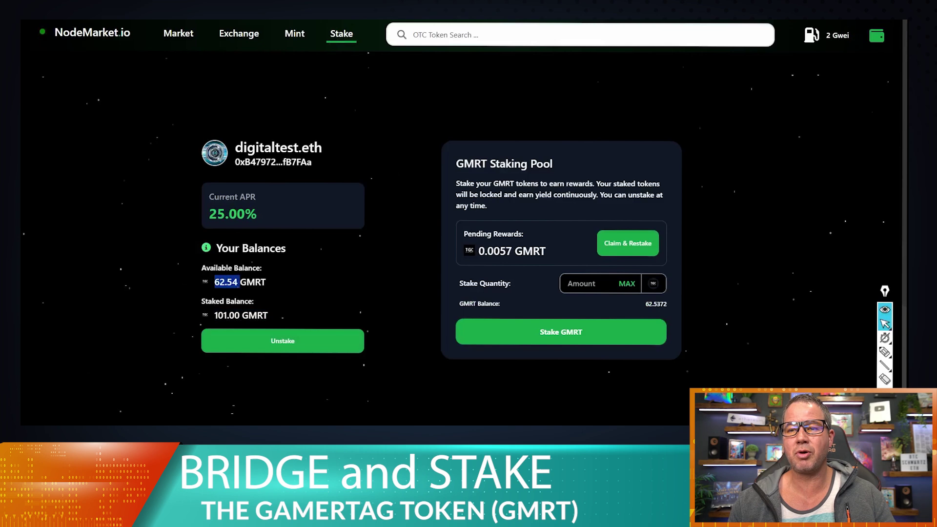
drag(213, 315, 234, 315)
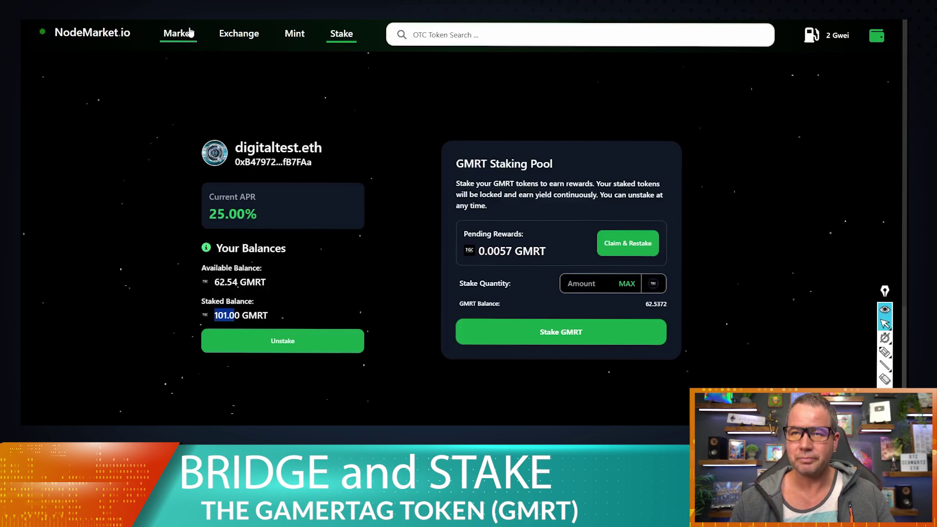
- Return to the NodeMarket homepage and open the NGMRT bridge from there
click(100, 36)
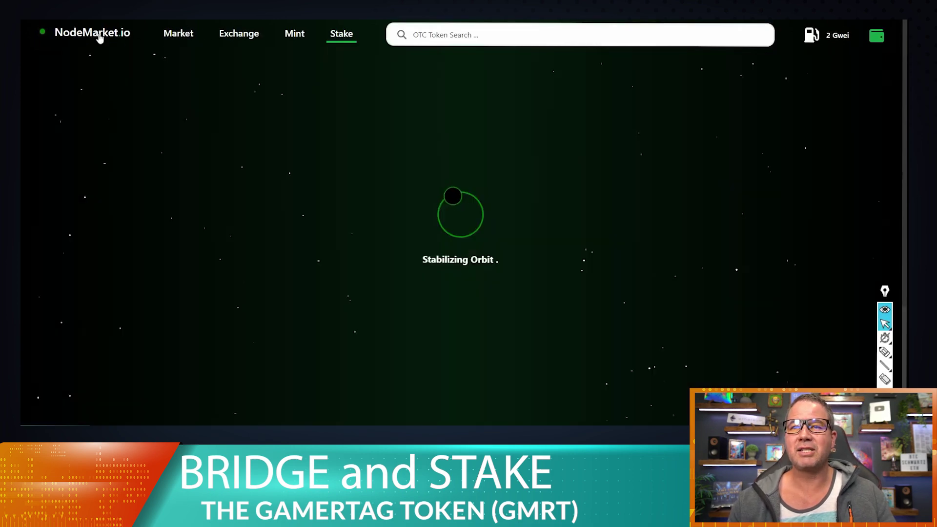
scroll(466, 231, down, 6)
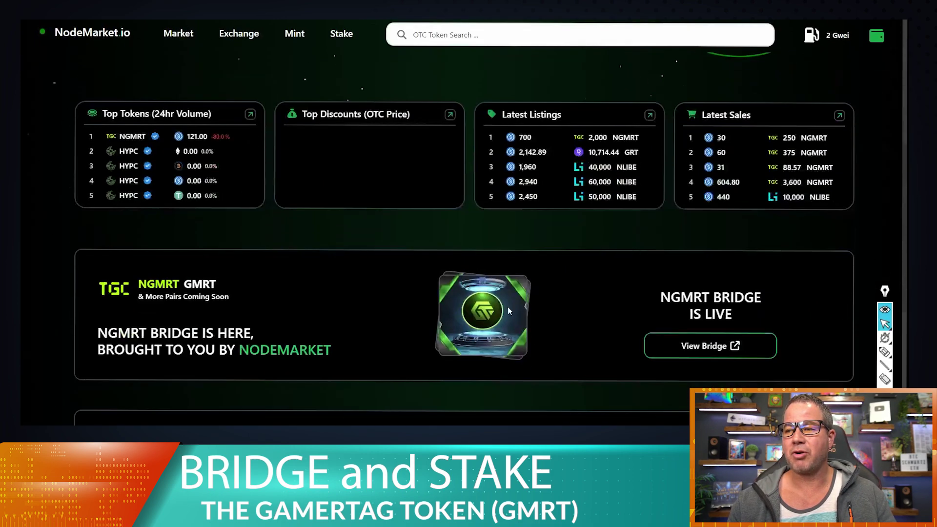
click(705, 346)
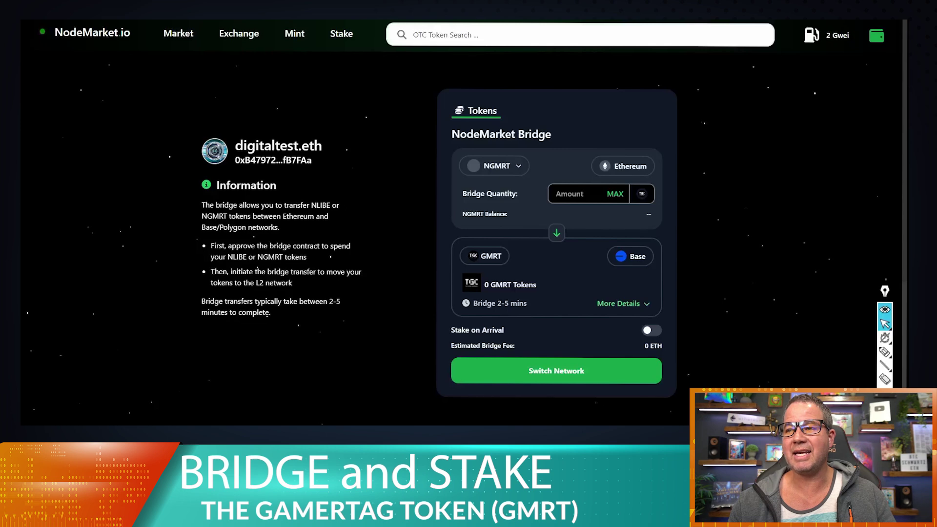
- Switch the MetaMask wallet's network back to Ethereum Mainnet
click(688, 10)
click(553, 21)
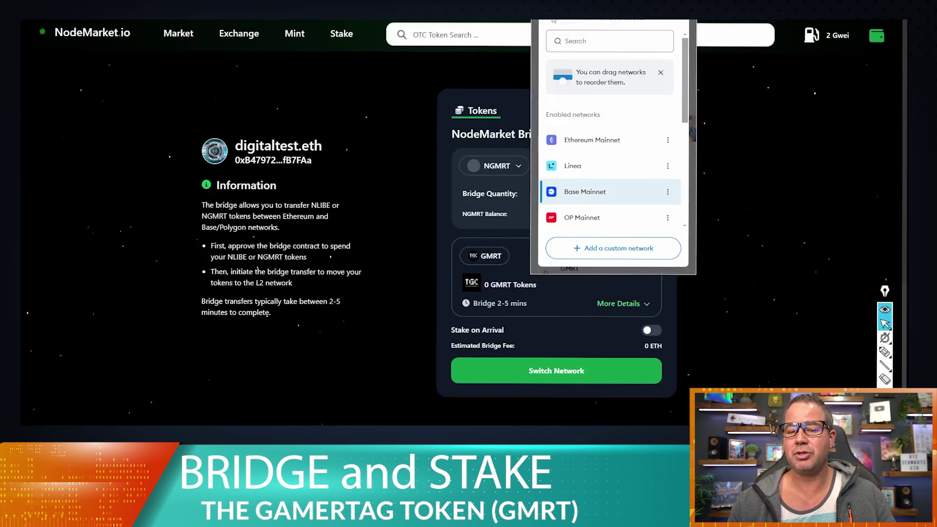
click(592, 140)
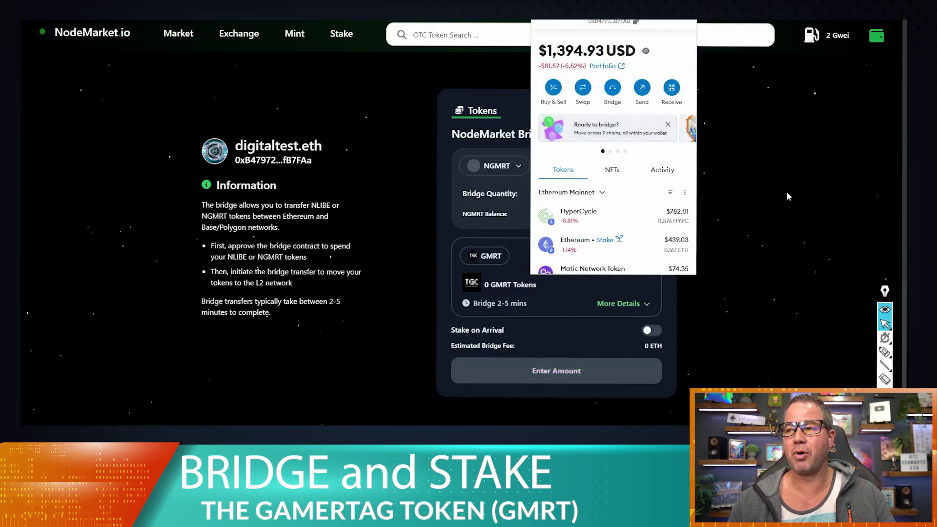
click(806, 195)
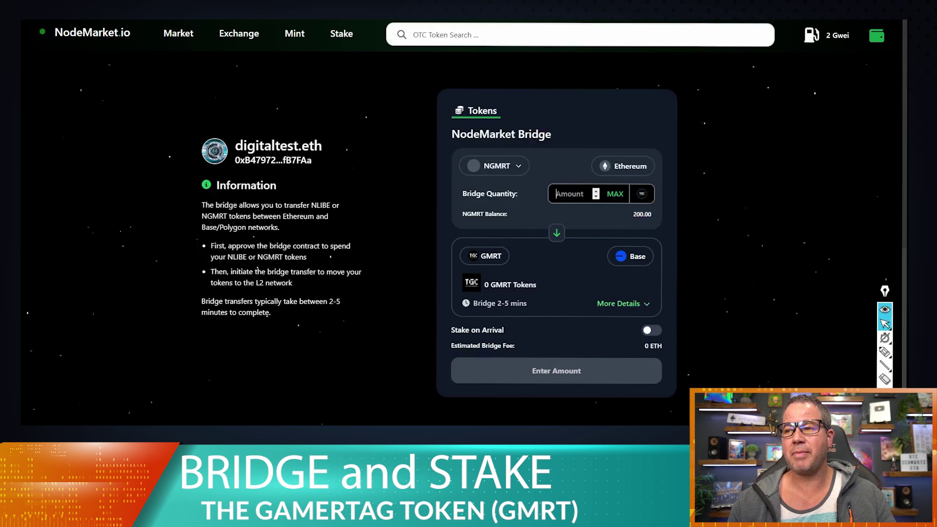
- Bridge 100 NGMRT from Ethereum to GMRT on Base and confirm the transaction in the wallet
text(100)
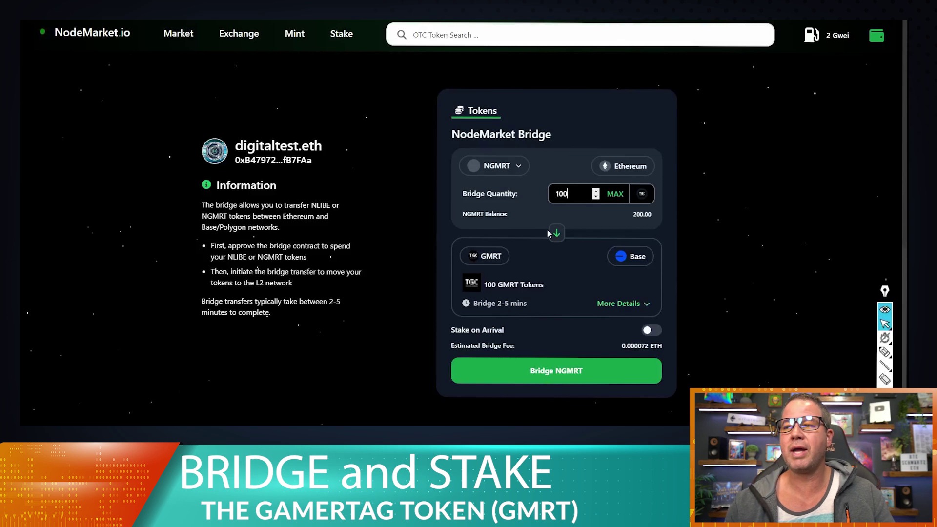
scroll(543, 285, down, 1)
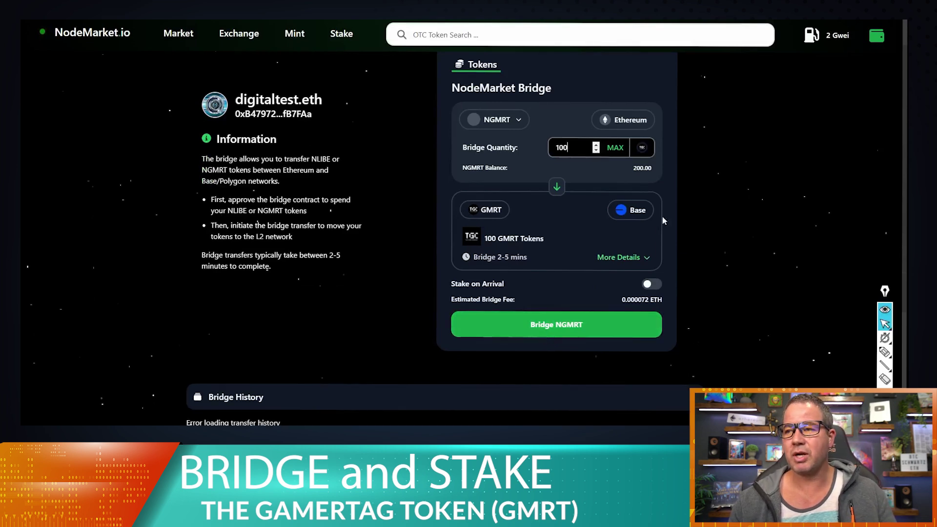
click(561, 324)
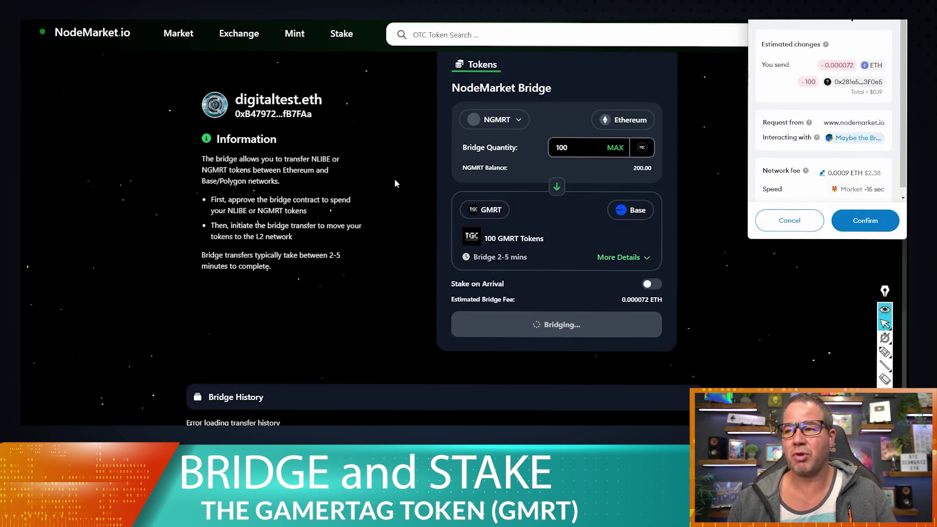
click(862, 225)
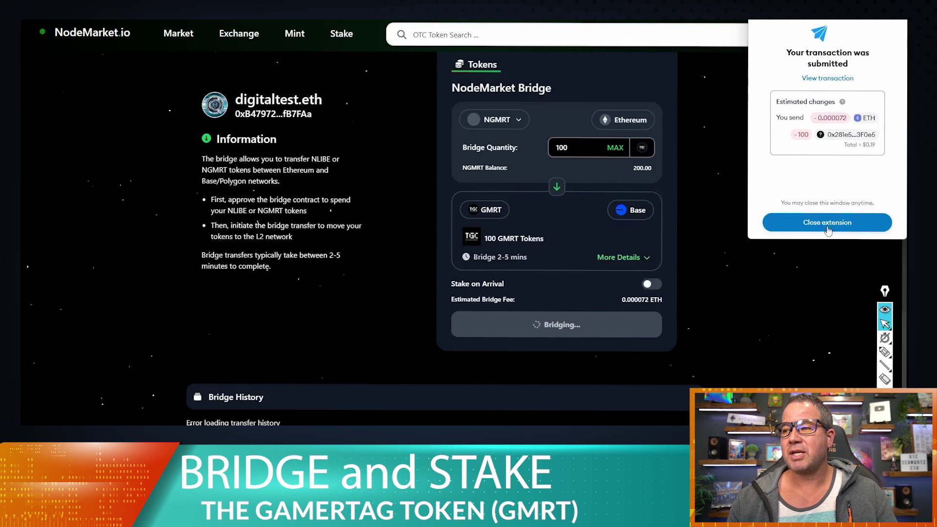
click(827, 228)
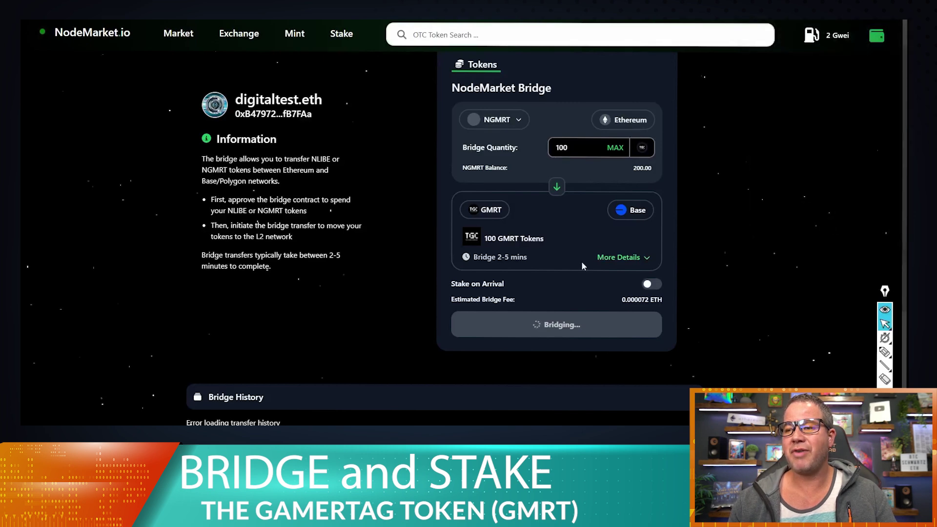
- Expand the bridge details, then check the wallet's latest transaction activity and its NGMRT balance
click(631, 257)
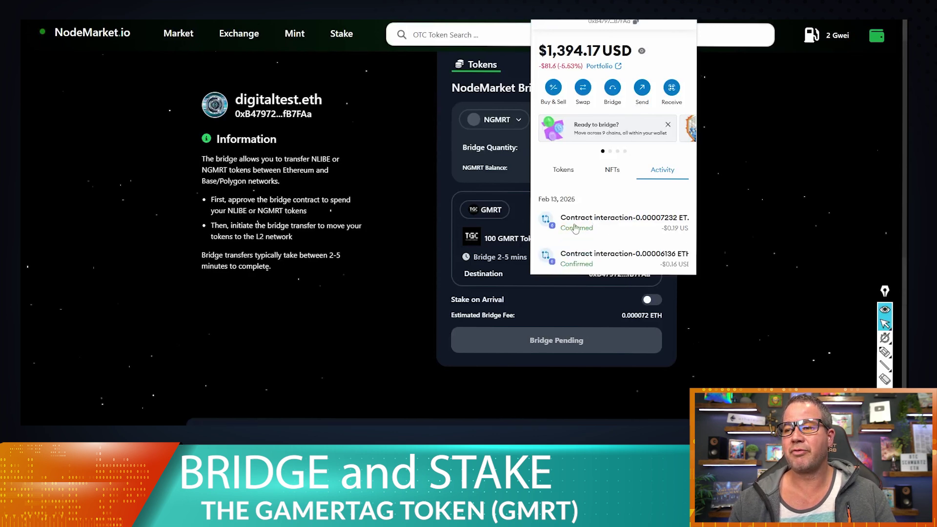
click(756, 205)
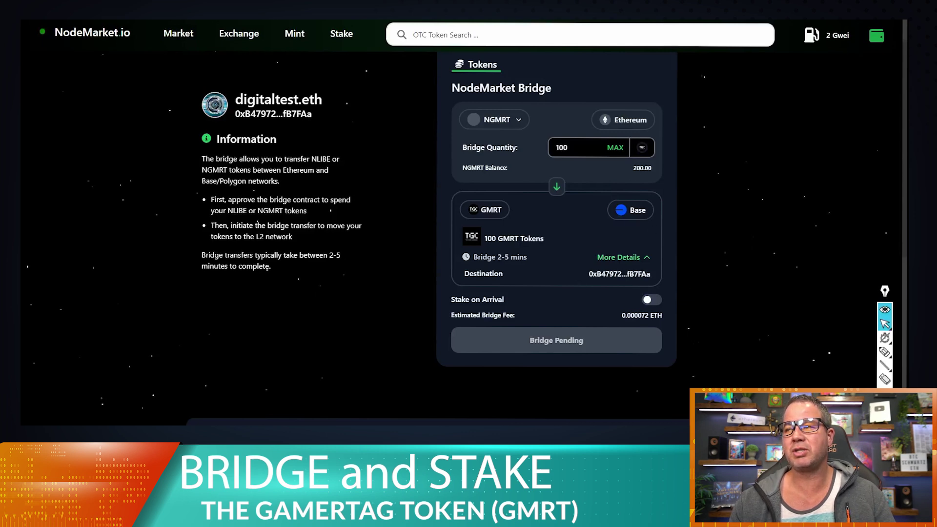
click(685, 9)
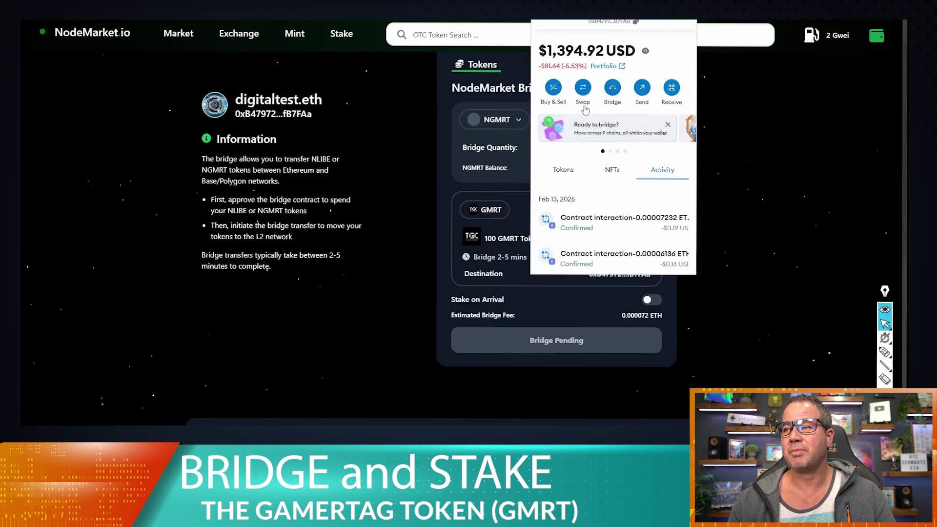
click(563, 169)
scroll(644, 205, down, 3)
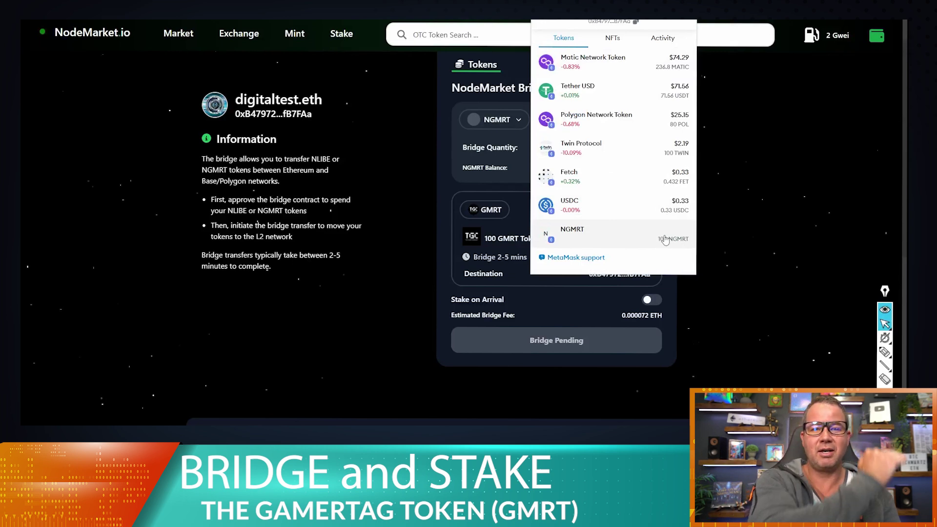
click(898, 239)
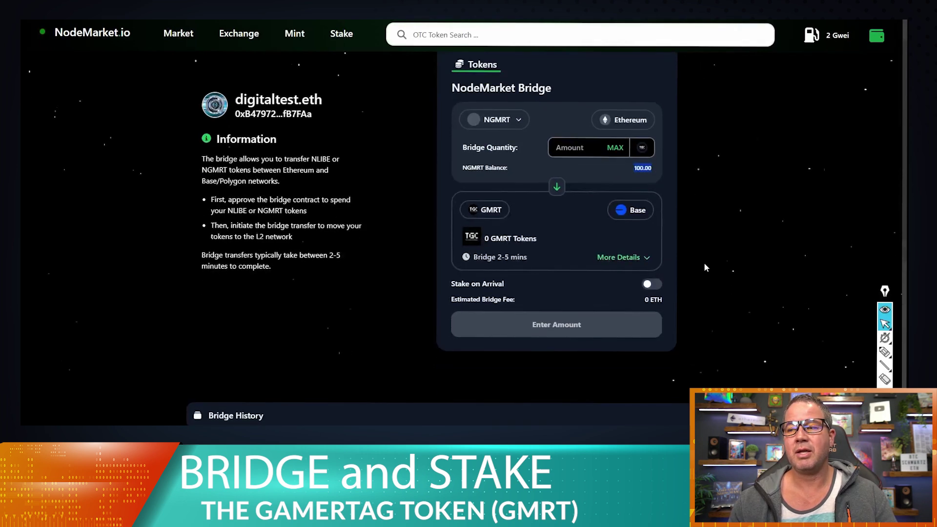
- Review the latest NGMRT transfer in the bridge history and return to the quantity entry
scroll(705, 267, down, 3)
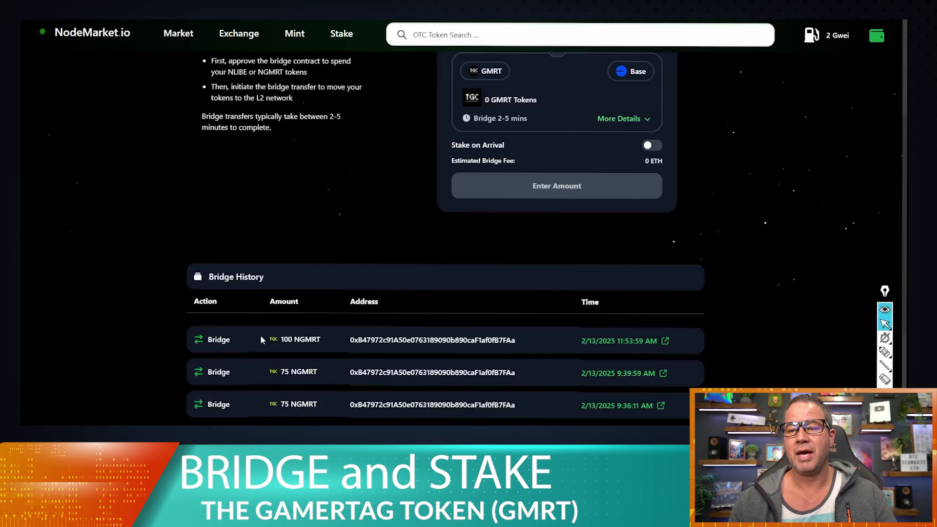
scroll(374, 338, up, 3)
click(573, 147)
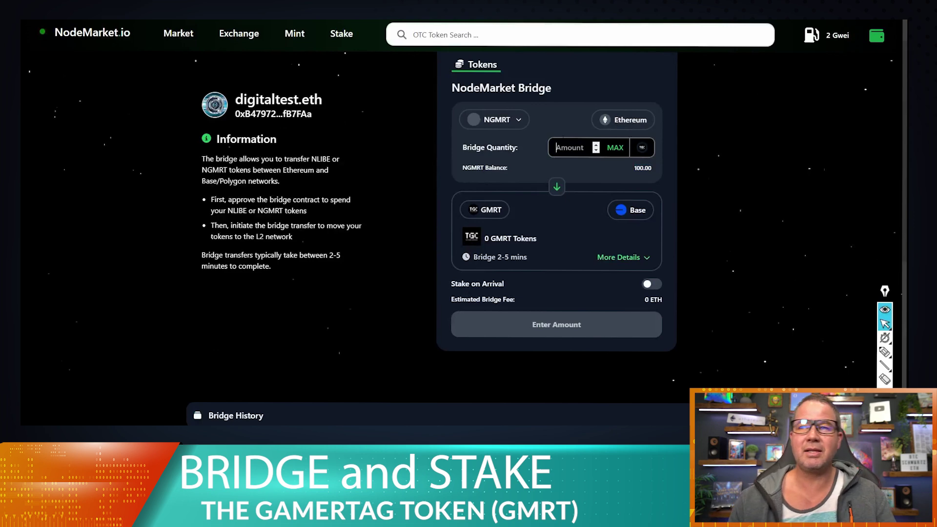
- Reopen the staking page to compare the staked and available GMRT balances after the bridge transfer
click(341, 33)
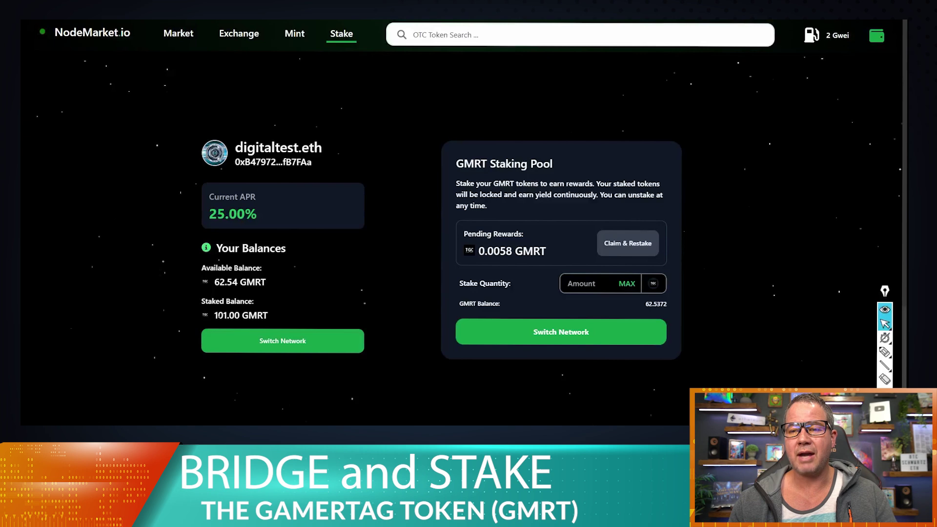
drag(215, 315, 225, 315)
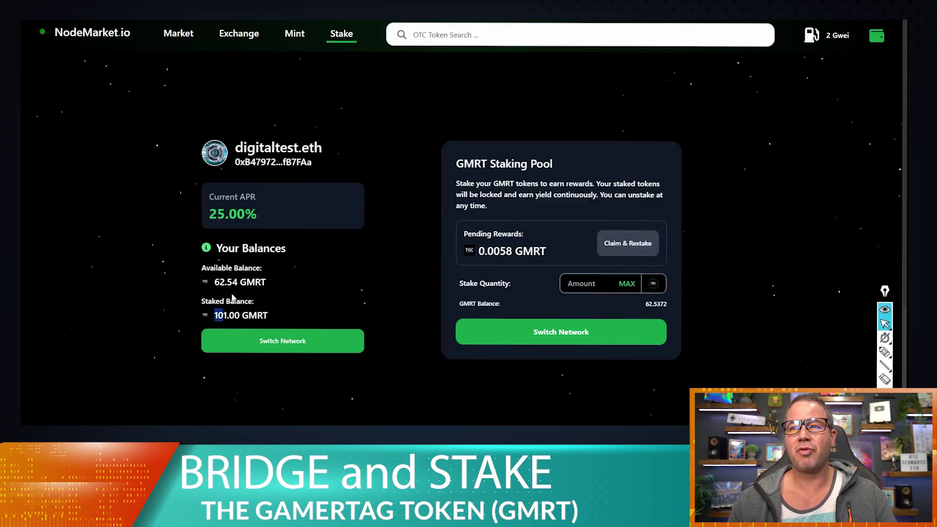
click(216, 283)
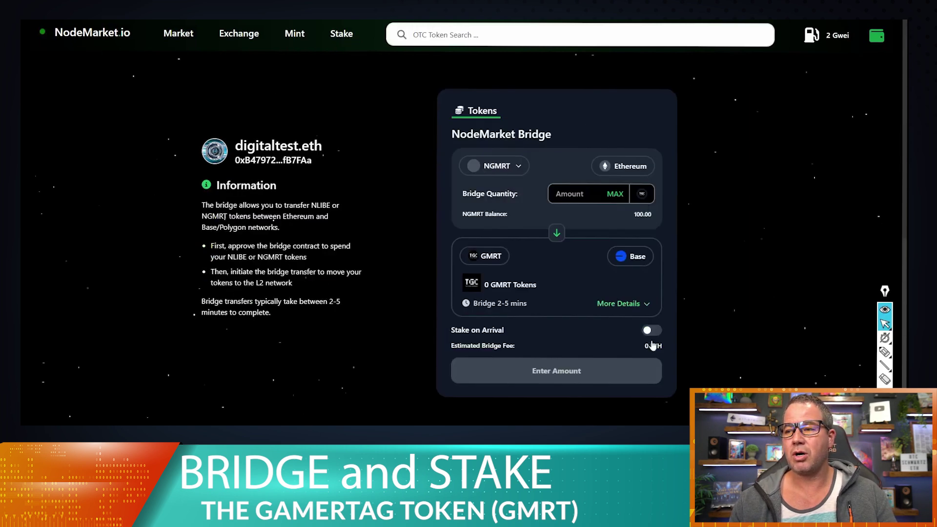
- Bridge 25 NGMRT from Ethereum to GMRT on Base with Stake on Arrival enabled, and confirm the transaction in the wallet
click(648, 332)
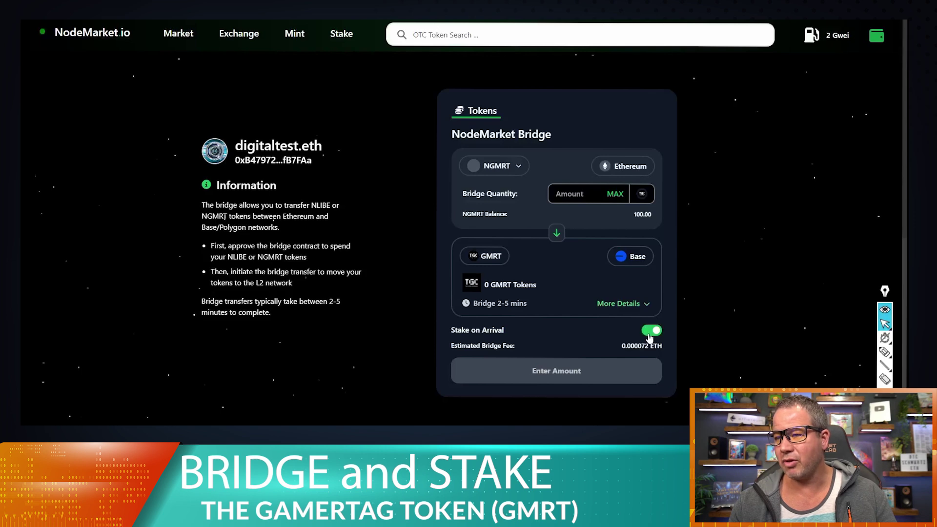
click(576, 194)
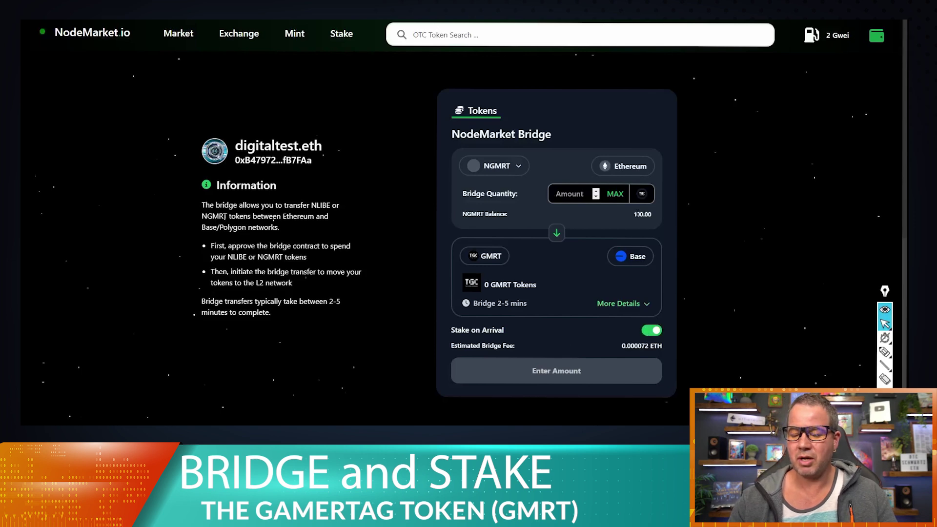
text(25)
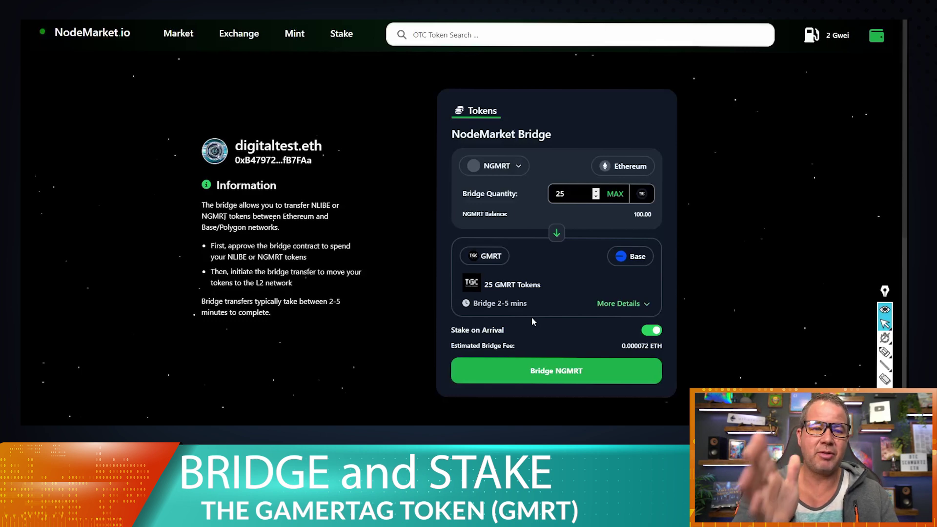
click(571, 373)
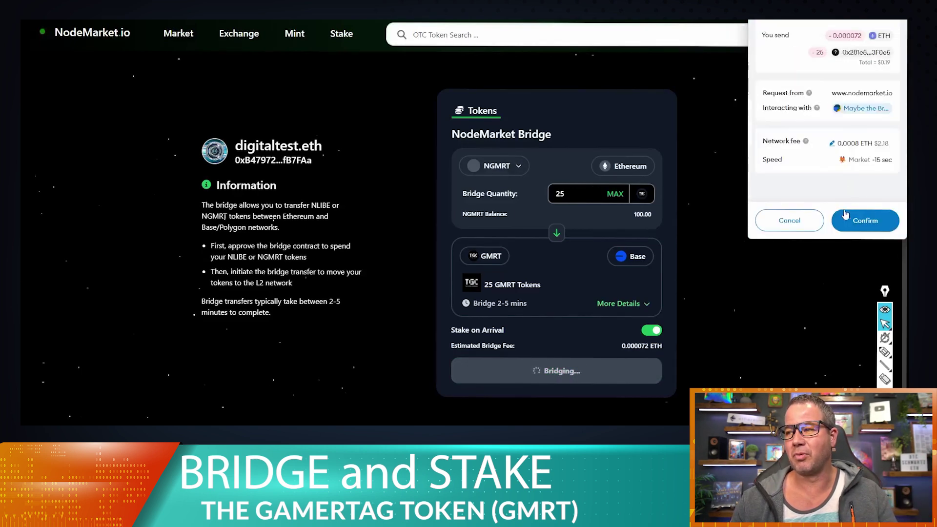
click(864, 223)
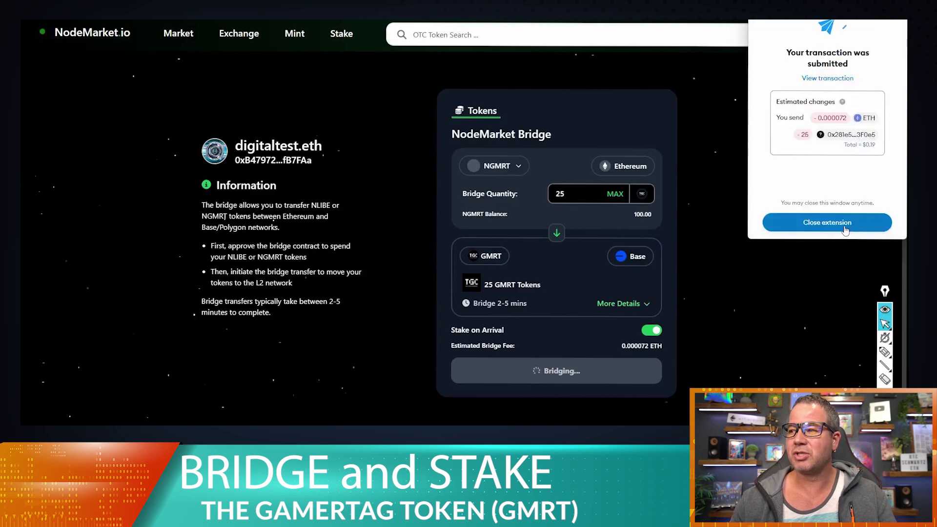
click(841, 226)
- Check the wallet's recent activity and tokens, then review the newest NGMRT transfer in the bridge history
click(689, 9)
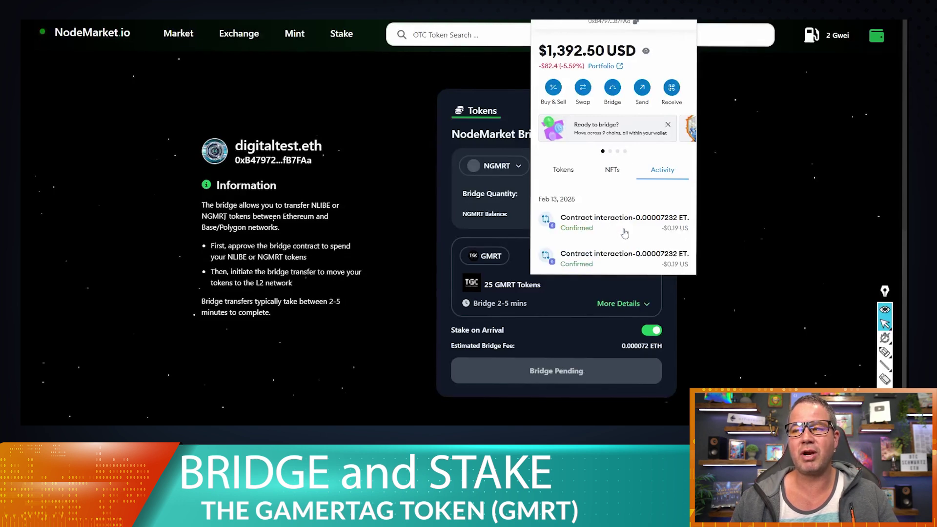
click(568, 173)
click(749, 191)
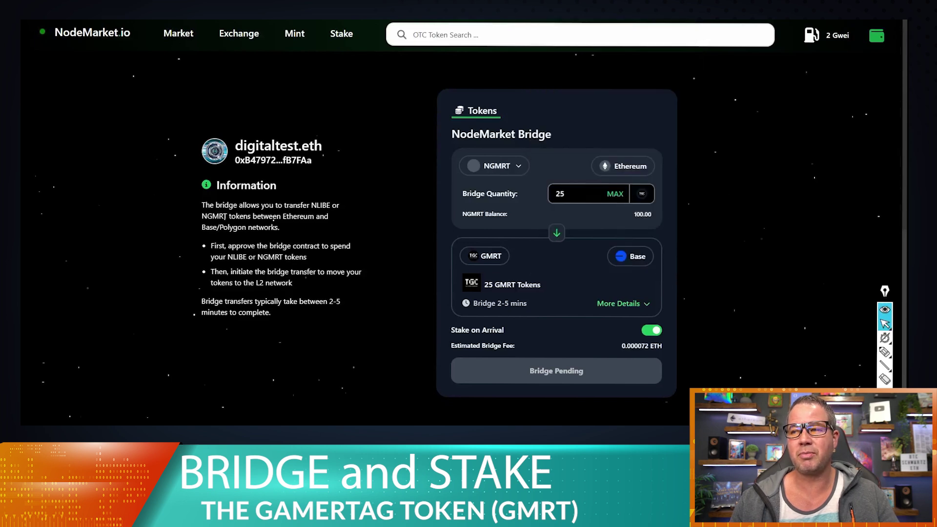
scroll(645, 209, down, 5)
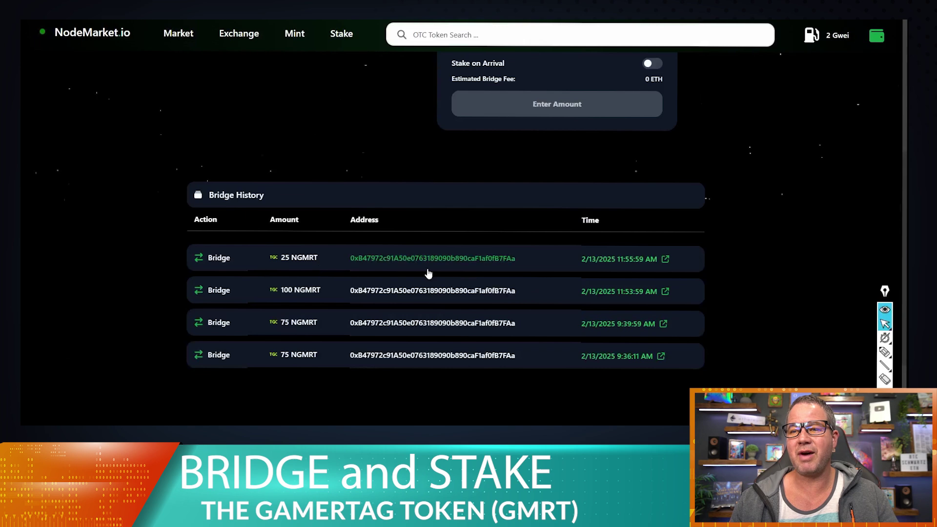
scroll(435, 274, up, 5)
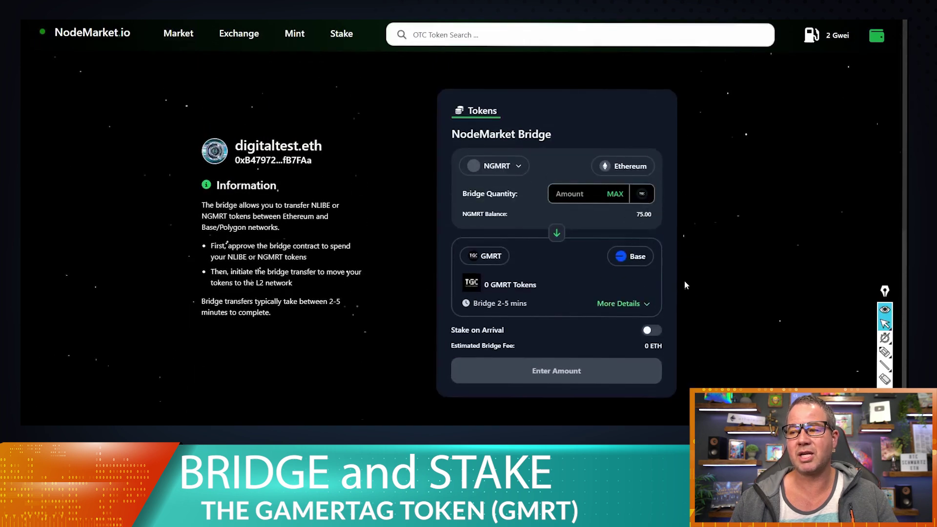
- Open the staking page and switch the wallet's network from Ethereum Mainnet to Base Mainnet
click(341, 38)
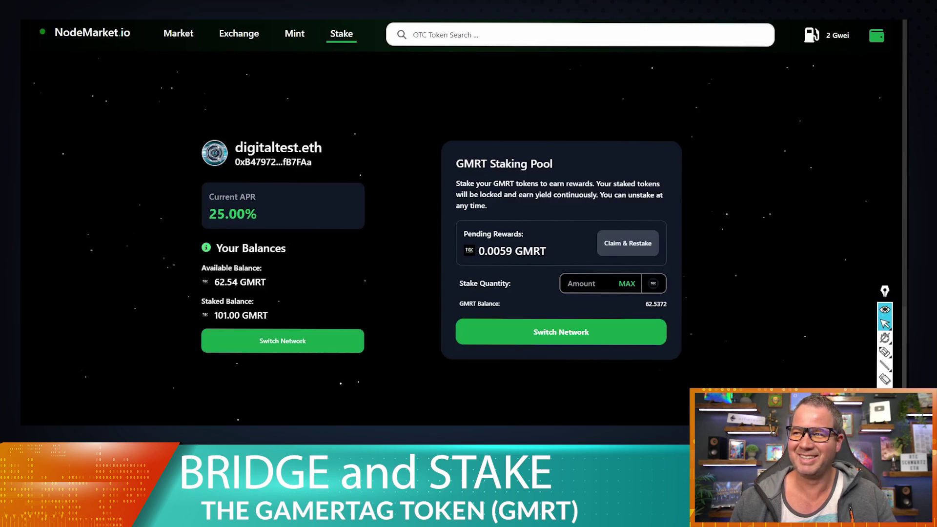
click(685, 3)
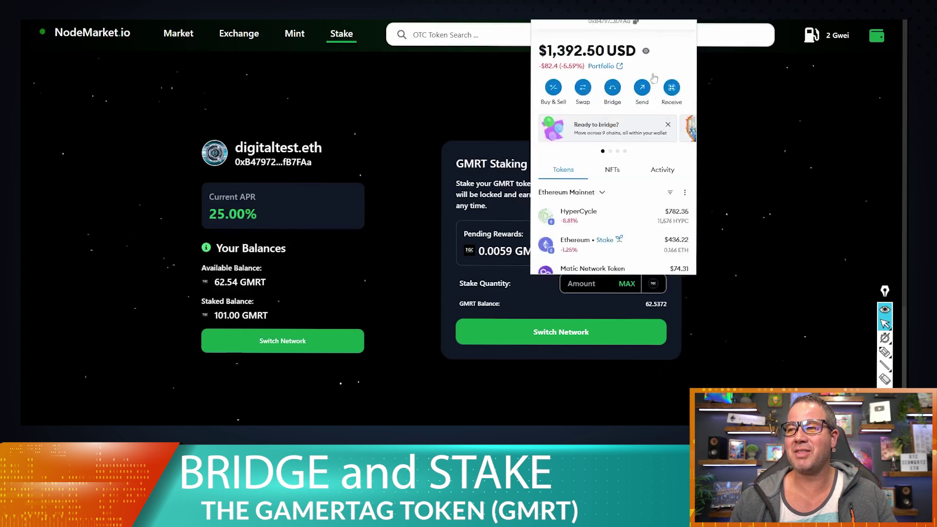
click(560, 21)
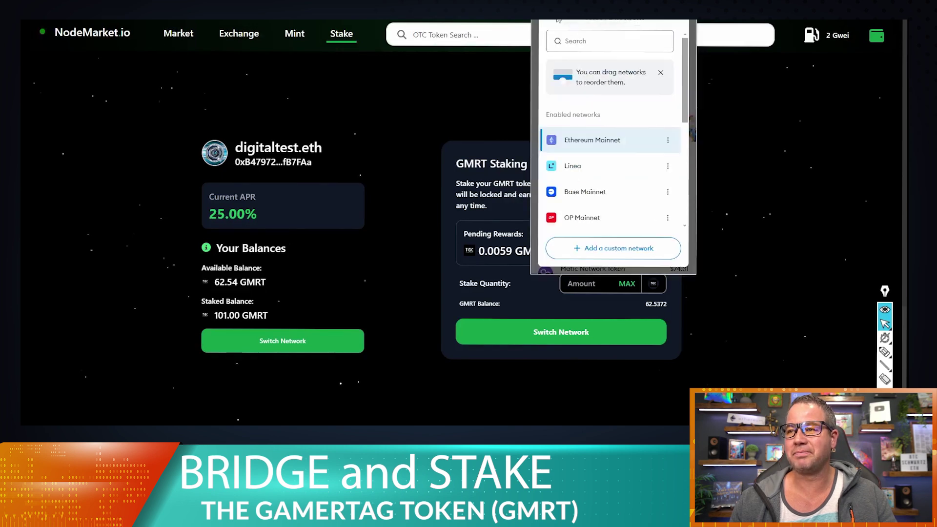
click(580, 194)
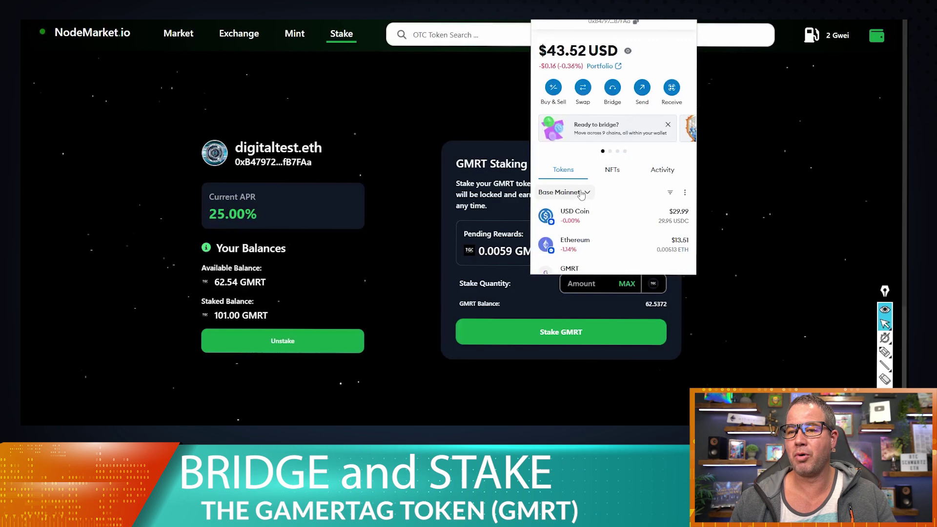
click(128, 276)
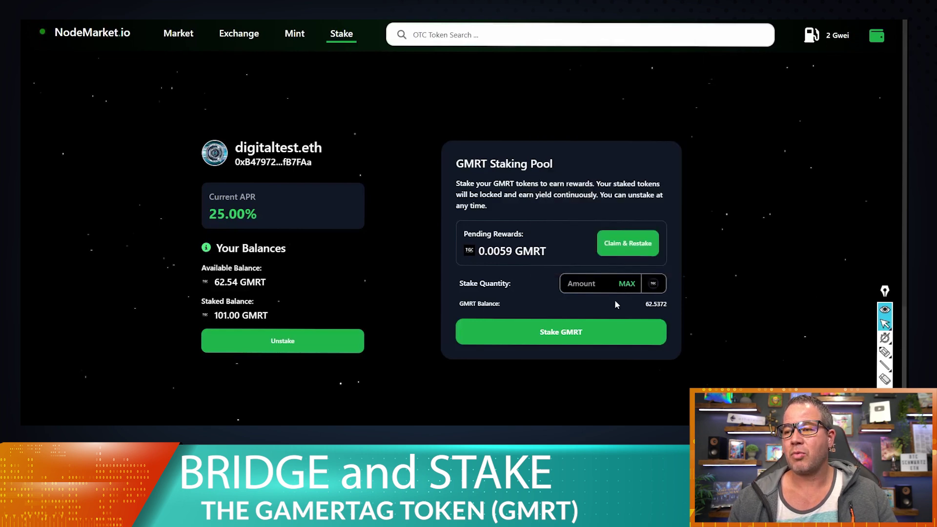
- Compare the GMRT balance in the staking pool with the wallet's GMRT holding on Base Mainnet
drag(645, 303, 680, 298)
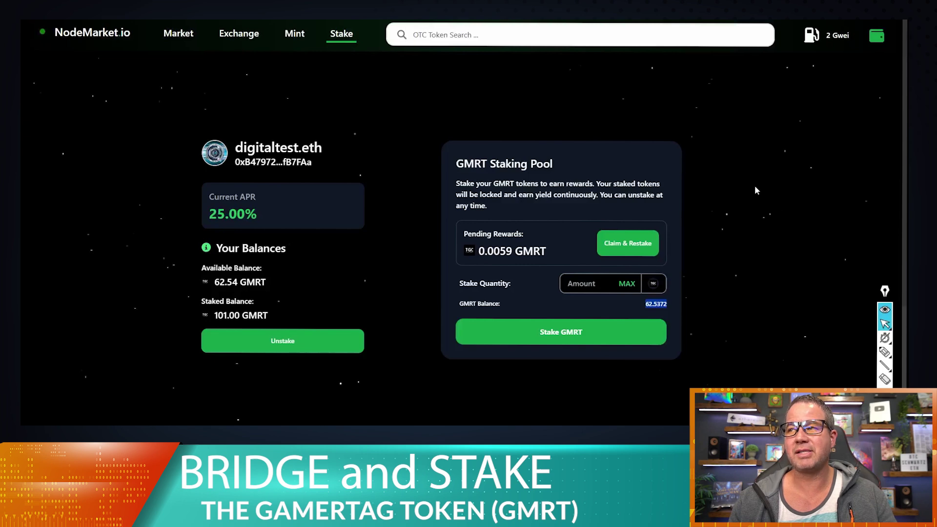
click(689, 2)
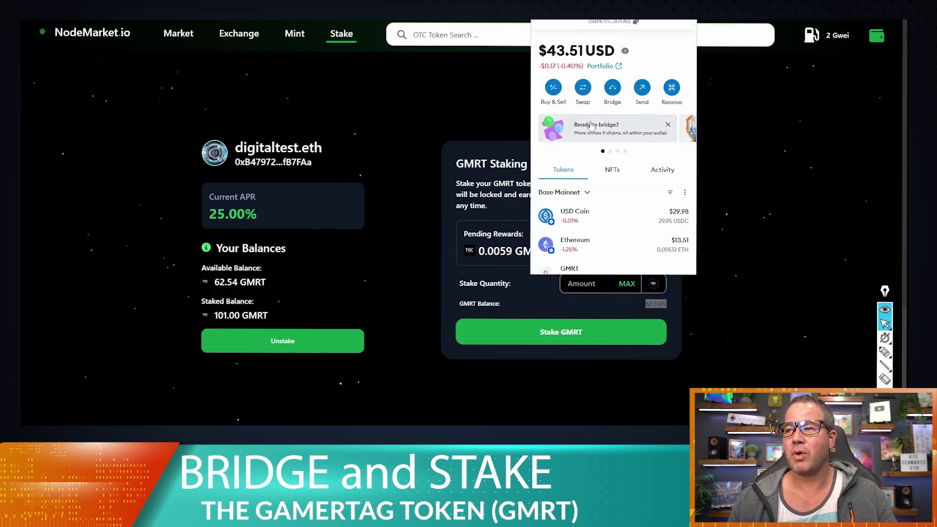
scroll(621, 217, down, 2)
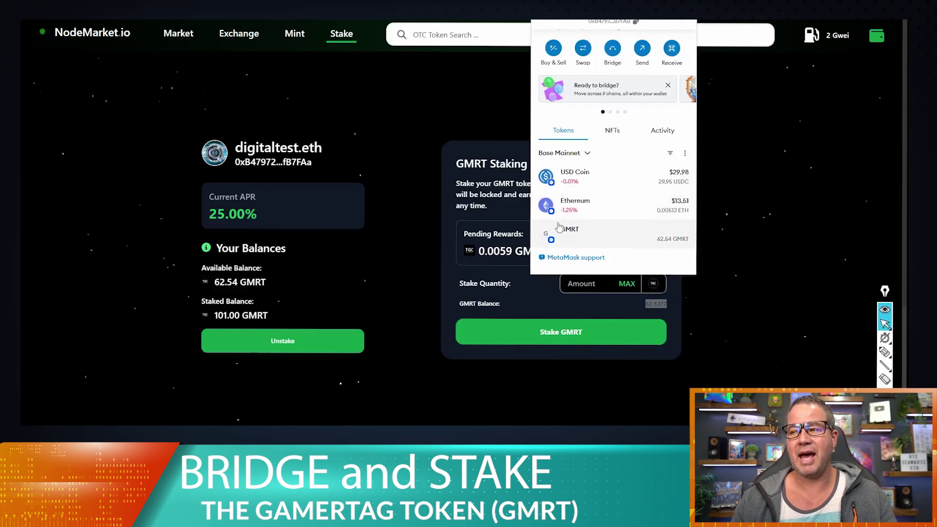
click(755, 233)
scroll(501, 299, down, 1)
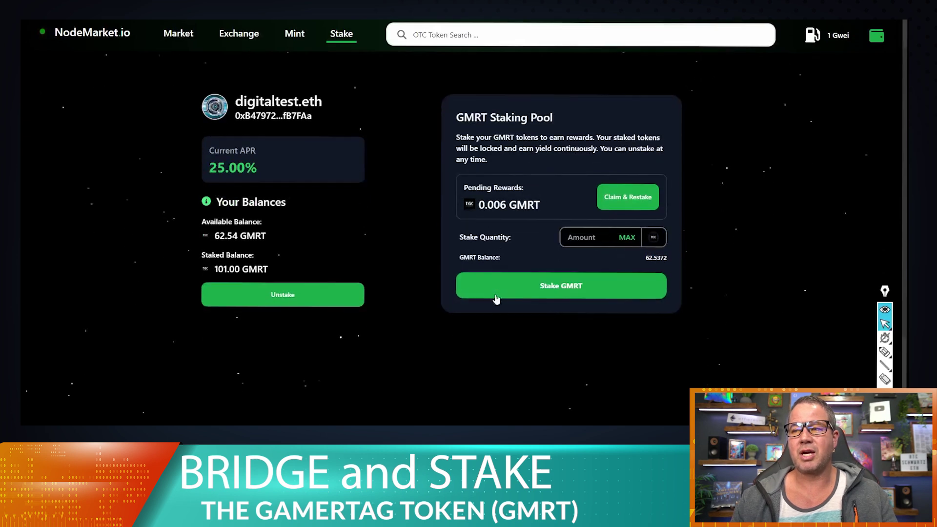
scroll(394, 333, up, 1)
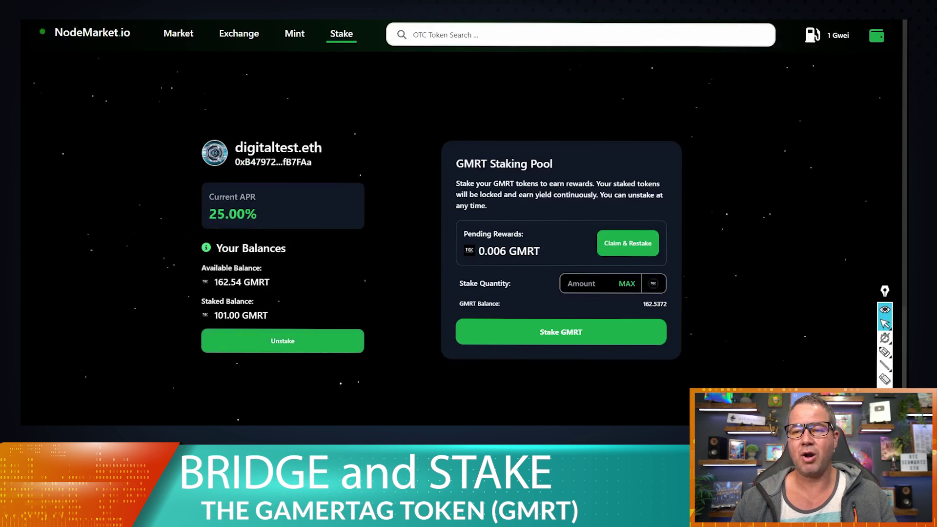
- Check the updated available GMRT balance on the staking page and recheck the wallet until its GMRT holding matches
drag(214, 283, 236, 282)
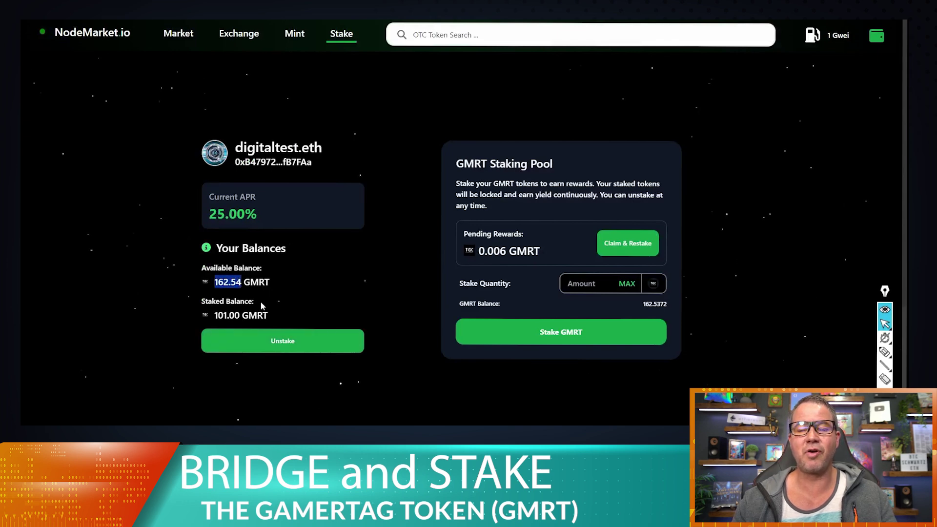
click(408, 362)
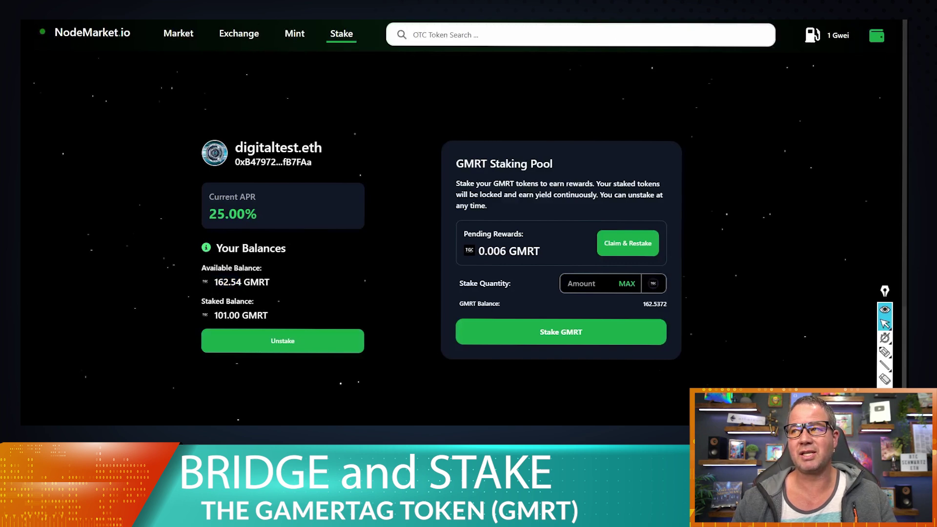
click(689, 11)
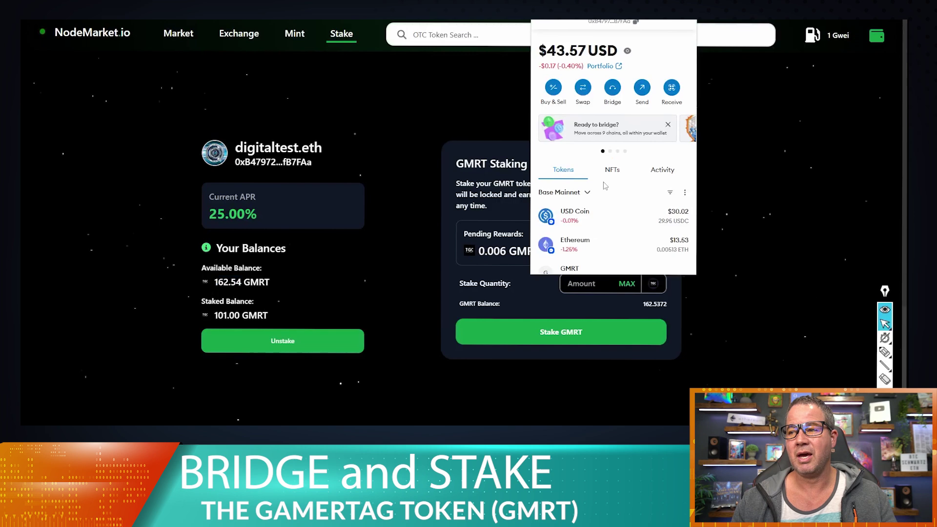
scroll(607, 186, down, 1)
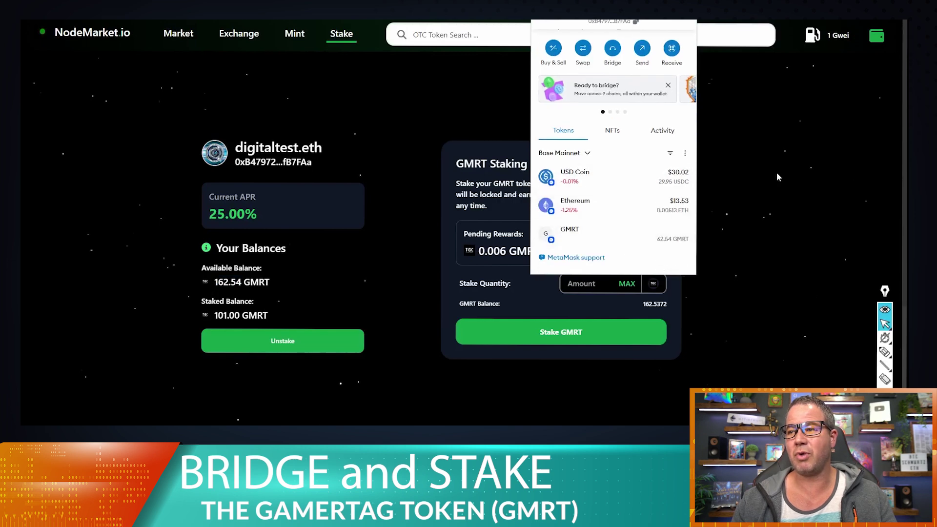
click(715, 222)
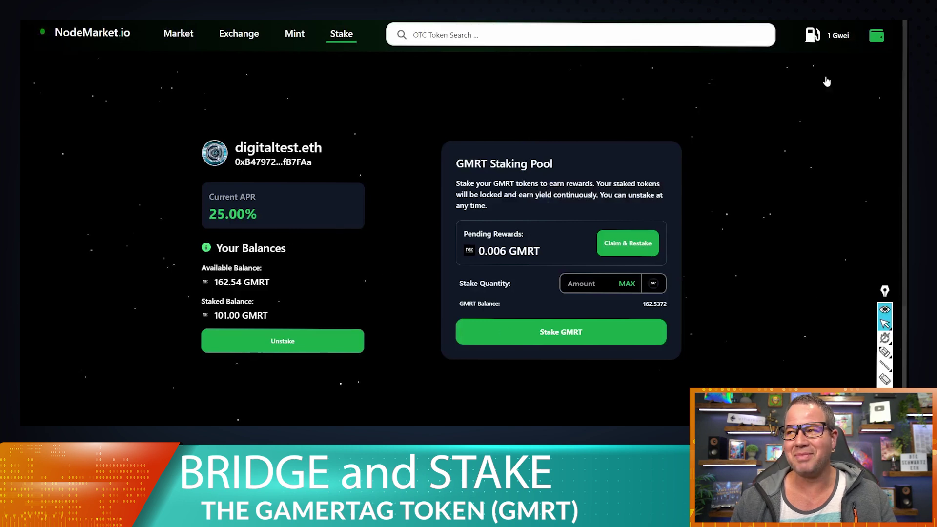
click(687, 10)
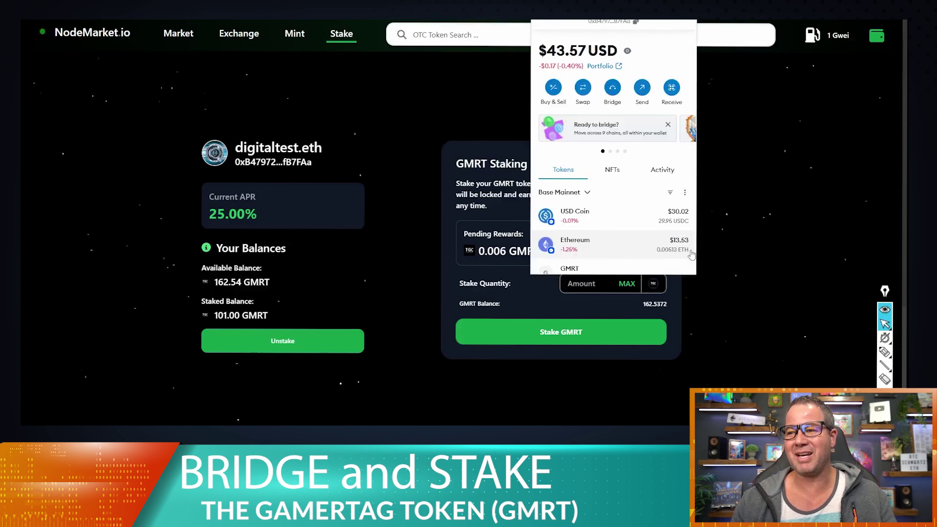
scroll(692, 238, down, 1)
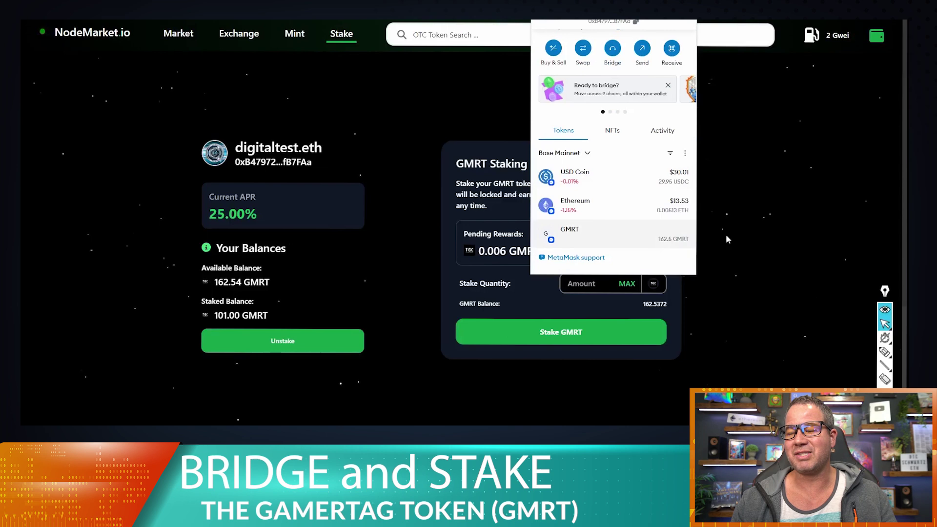
click(766, 220)
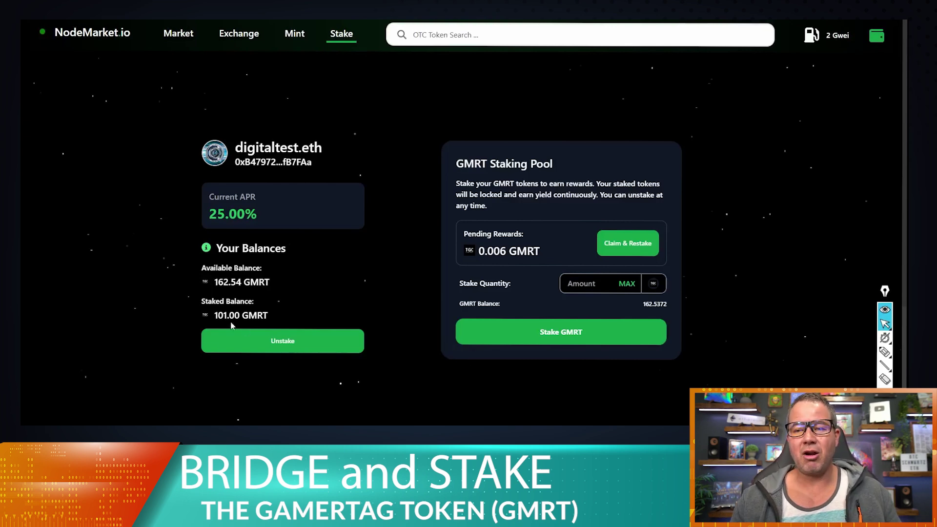
- Examine the staking pool's current APR and the pending GMRT rewards
scroll(246, 326, down, 1)
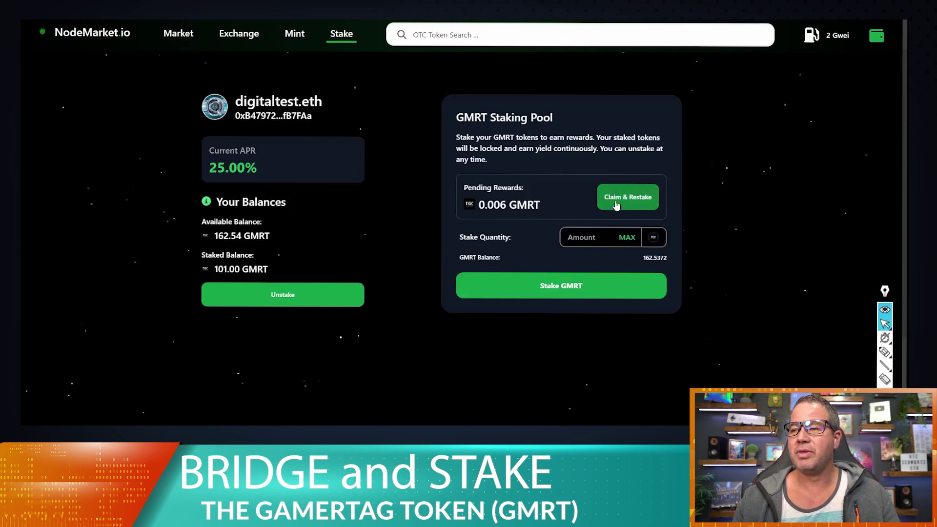
drag(566, 216, 478, 214)
drag(268, 171, 209, 175)
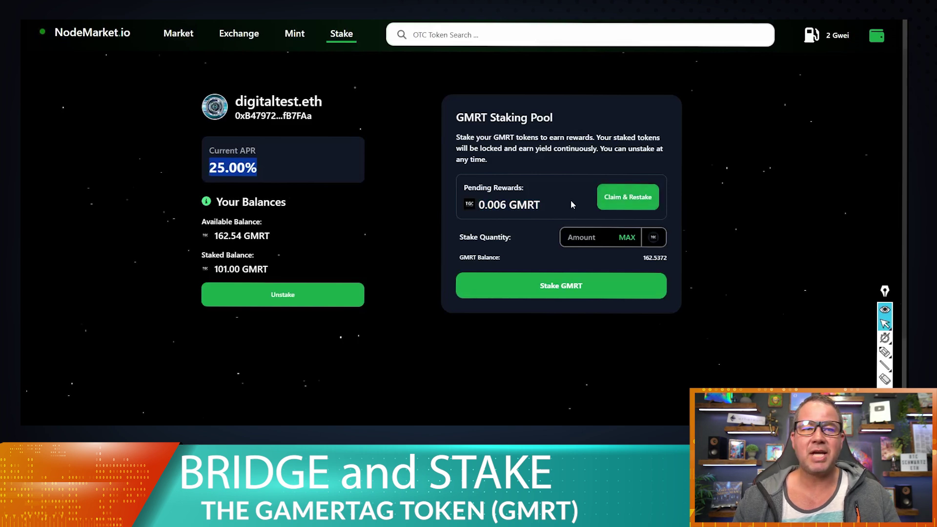
drag(545, 209, 476, 206)
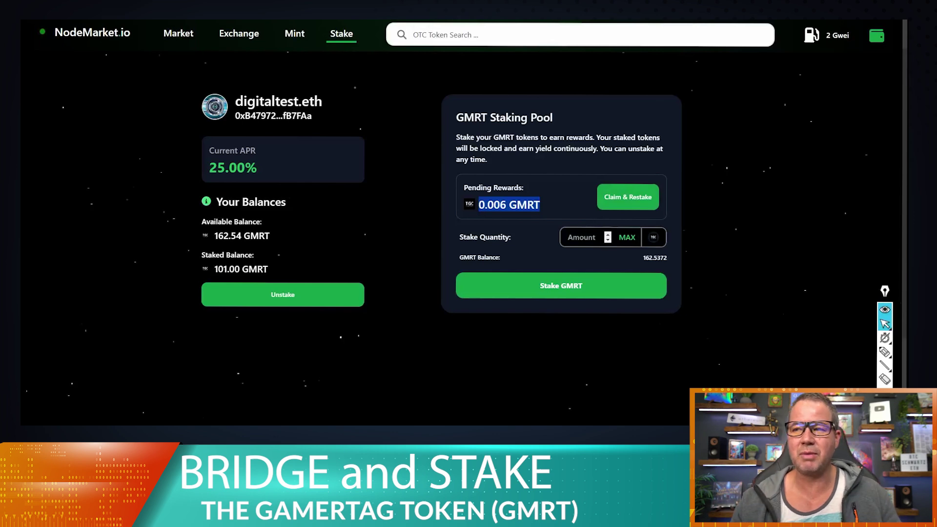
- Stake 100 GMRT from the available balance in the GMRT staking pool and confirm the transaction in the wallet
click(568, 237)
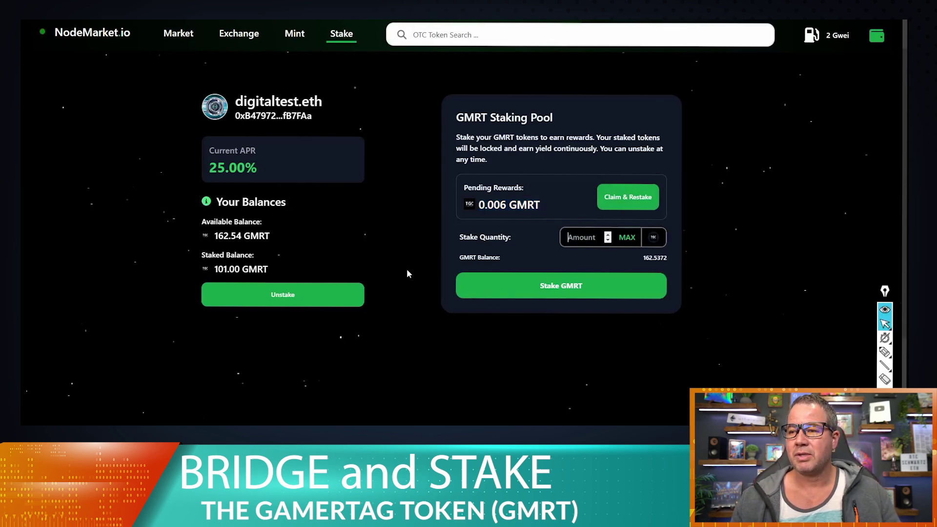
drag(218, 236, 226, 236)
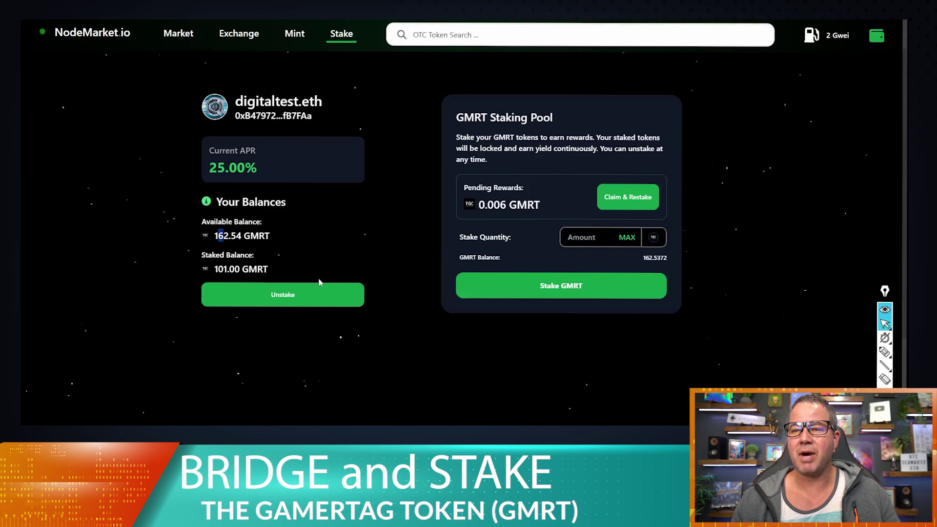
click(568, 237)
text(100)
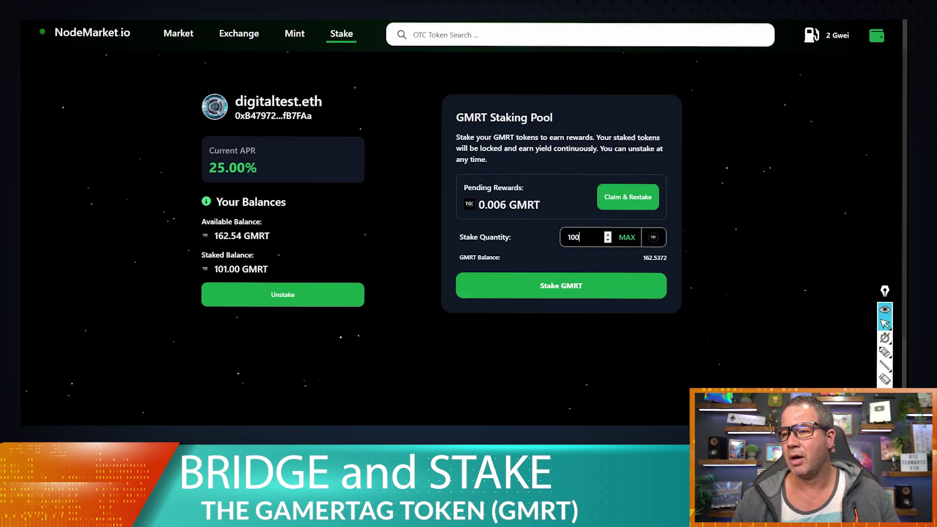
click(555, 287)
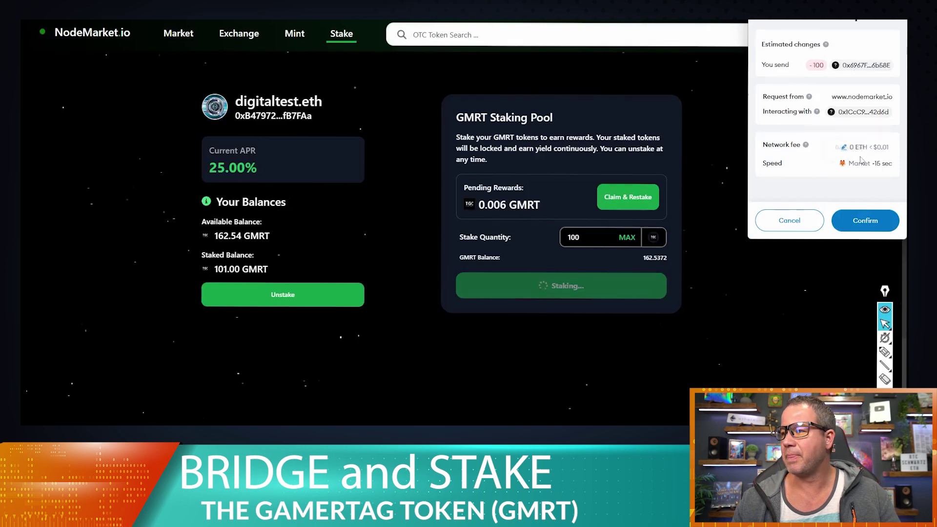
click(866, 222)
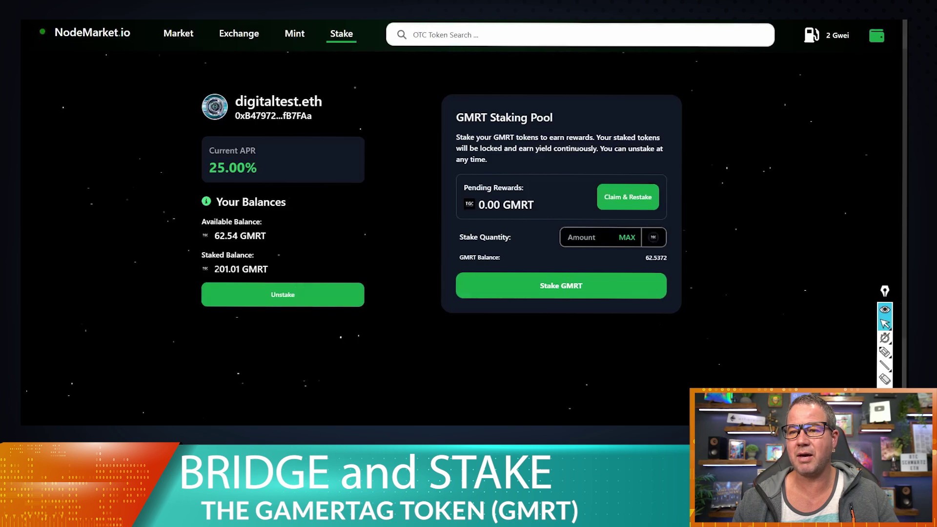
- Check the updated staked GMRT balance and compare it with the GMRT held in the wallet on Base Mainnet
drag(214, 272, 228, 269)
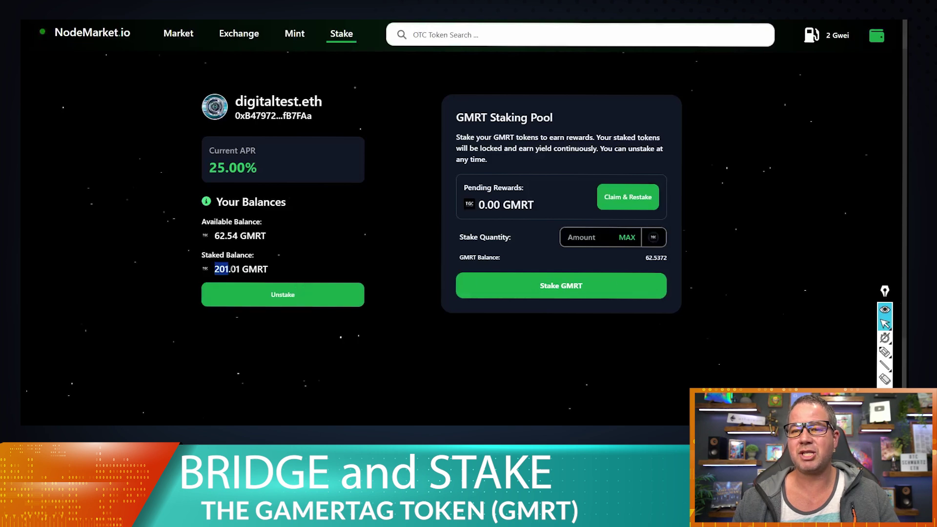
click(310, 329)
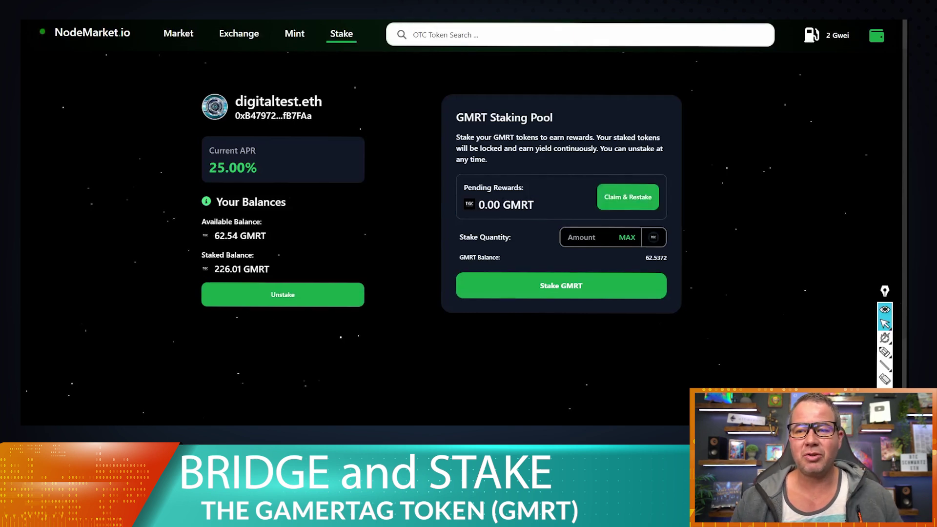
drag(220, 269, 231, 269)
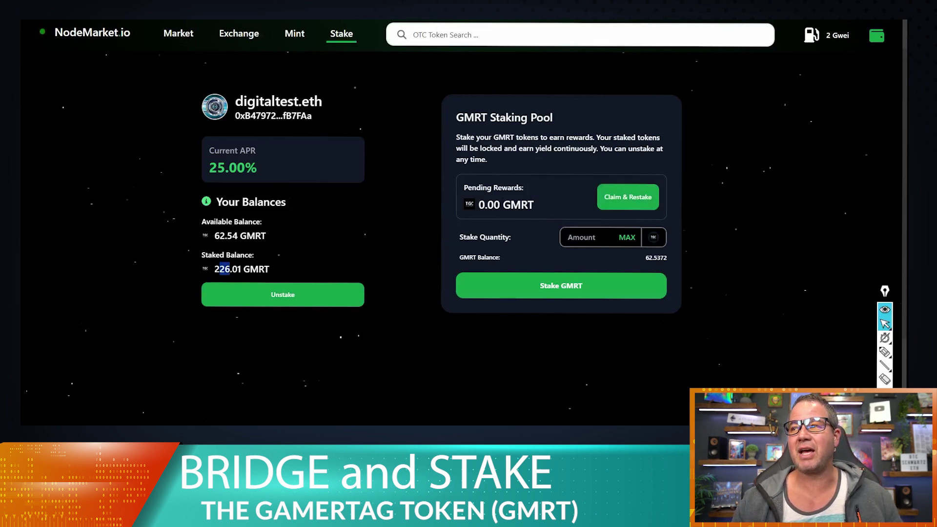
click(688, 4)
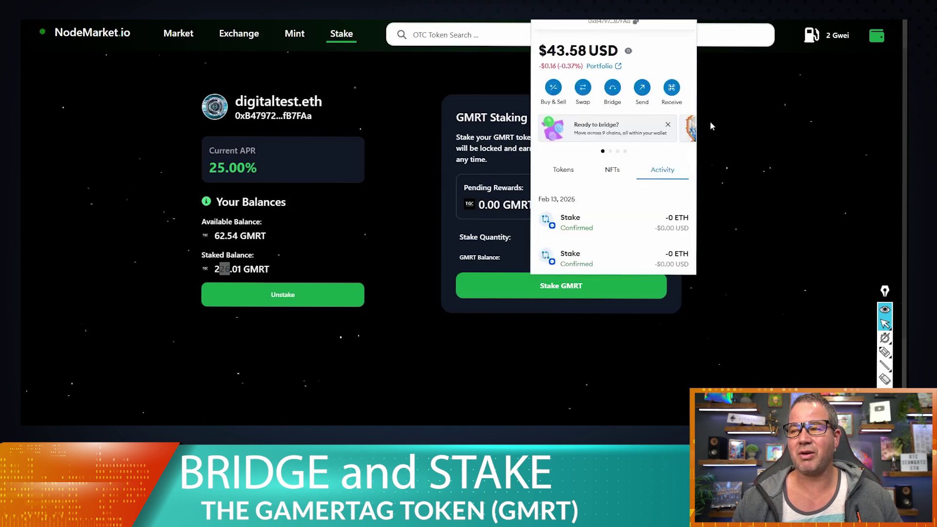
click(567, 170)
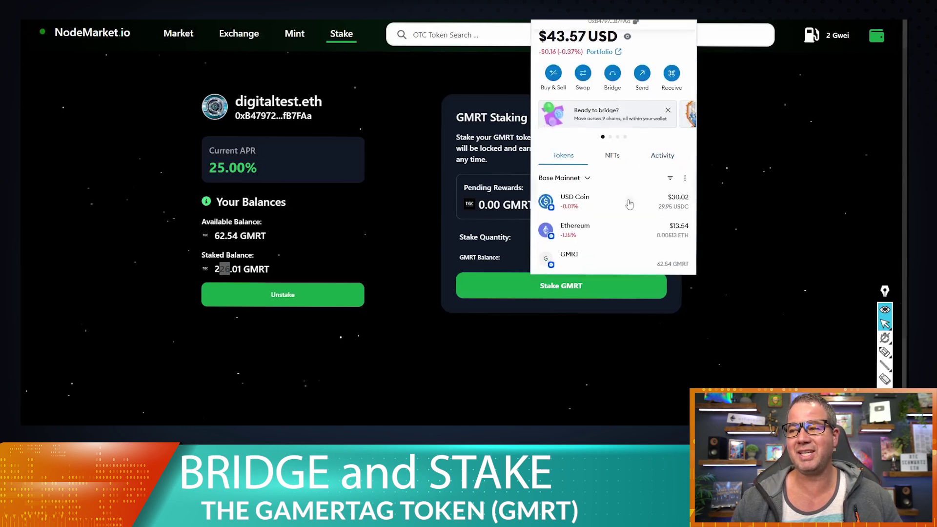
scroll(629, 205, down, 1)
click(393, 322)
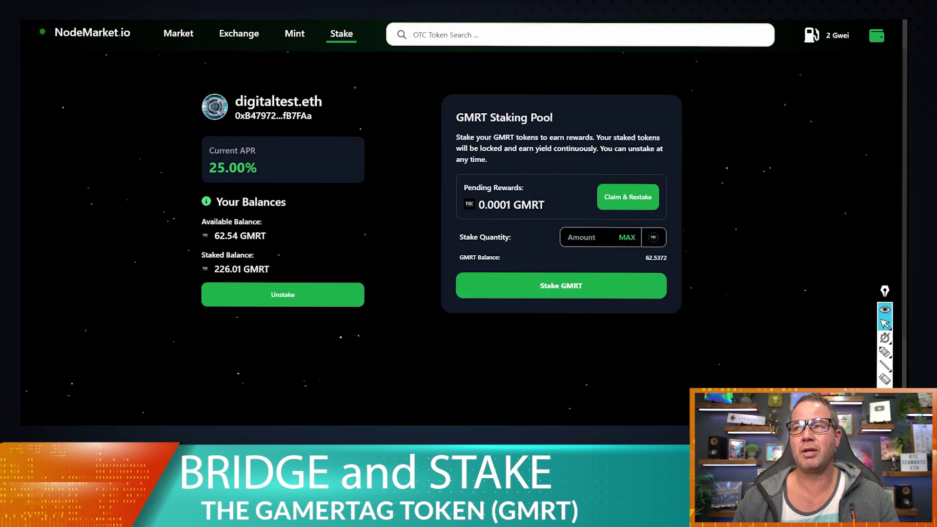
- Open the Uniswap site in a new browser tab
key(ctrl+t)
text(u)
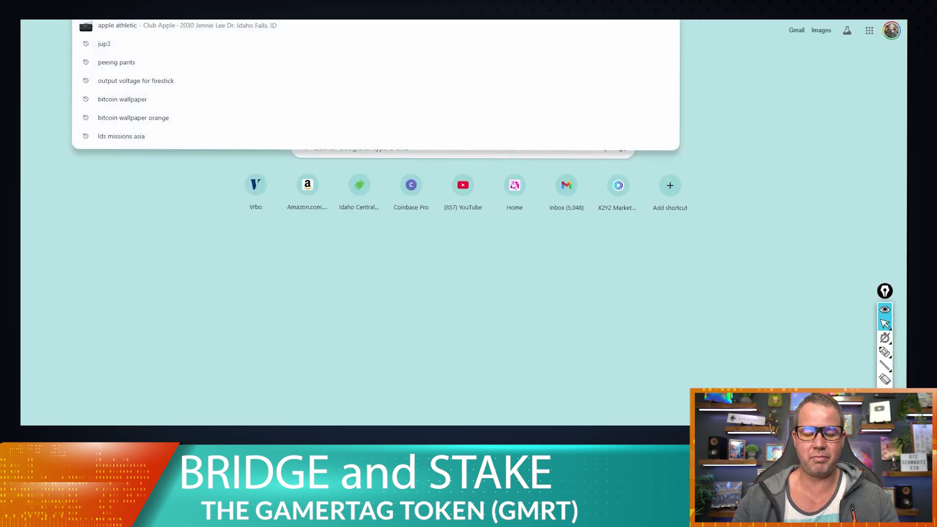
text(nis)
key(Return)
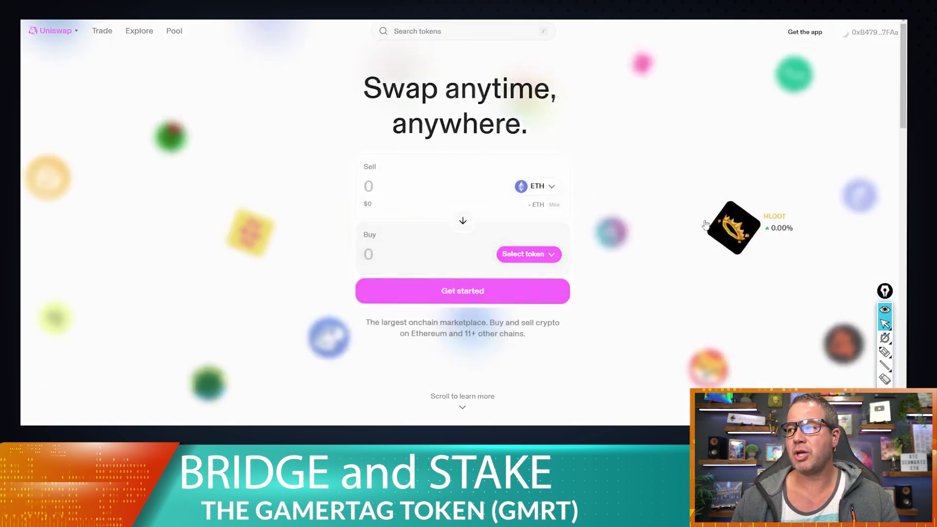
- Search for gmrt on the Base network and choose Gamer Tag (GMRT) as the token to buy
click(516, 254)
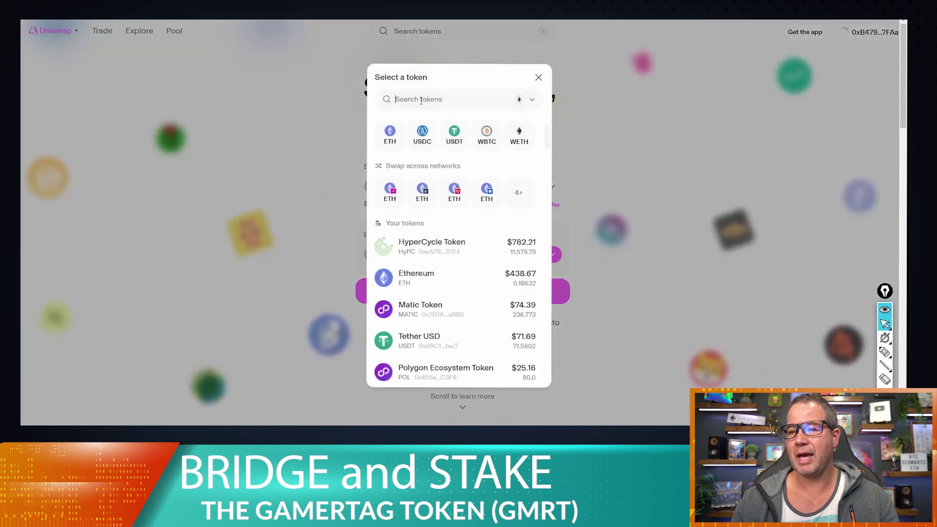
text(gm)
key(BackSpace)
key(BackSpace)
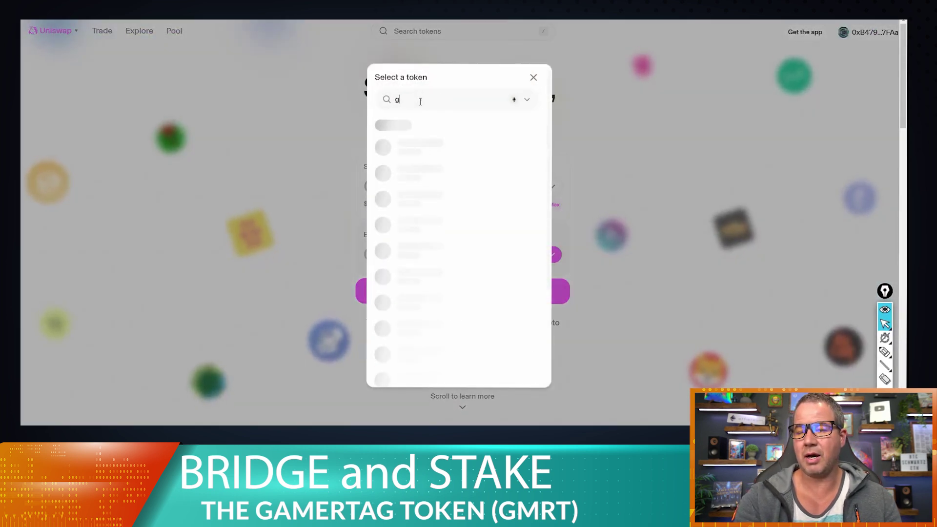
text(gmrt)
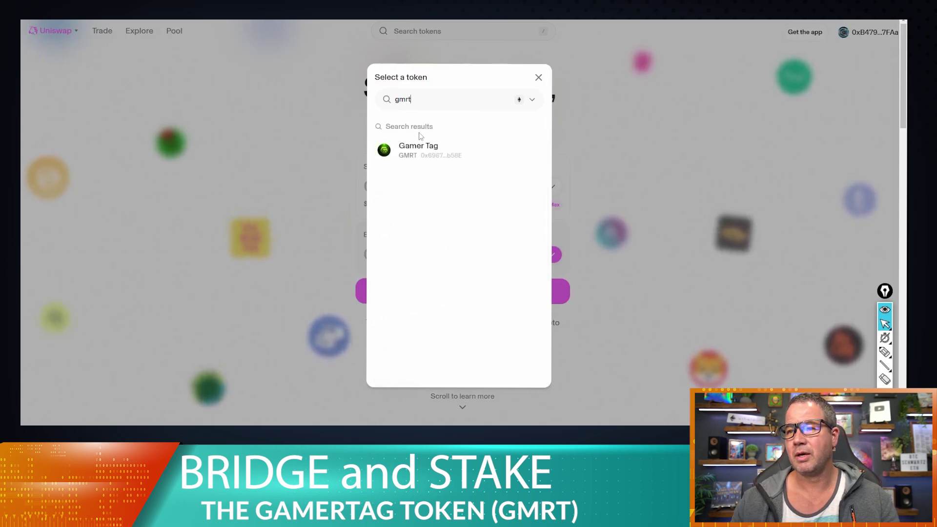
click(533, 99)
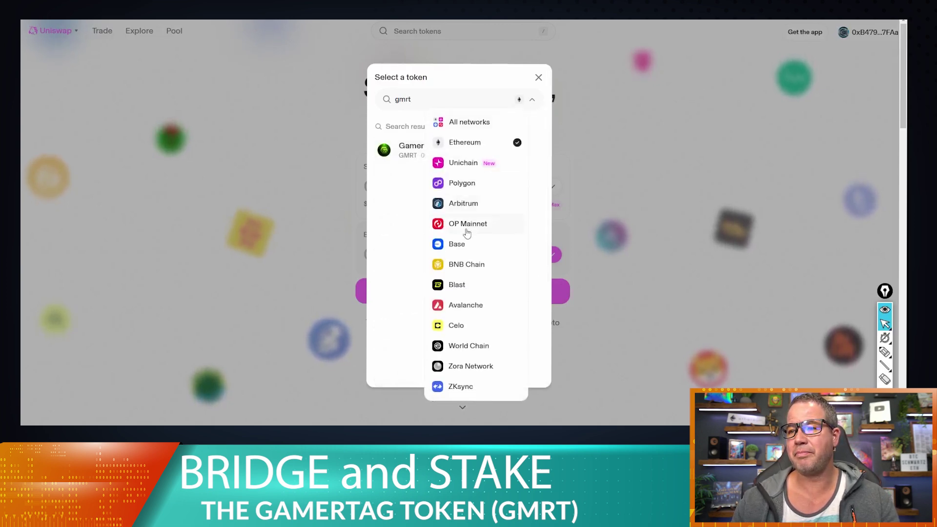
click(463, 247)
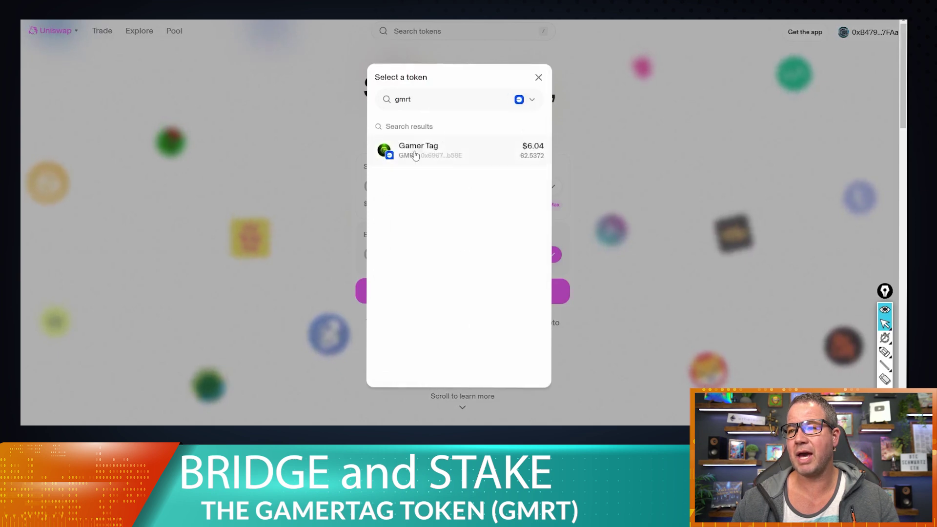
click(418, 150)
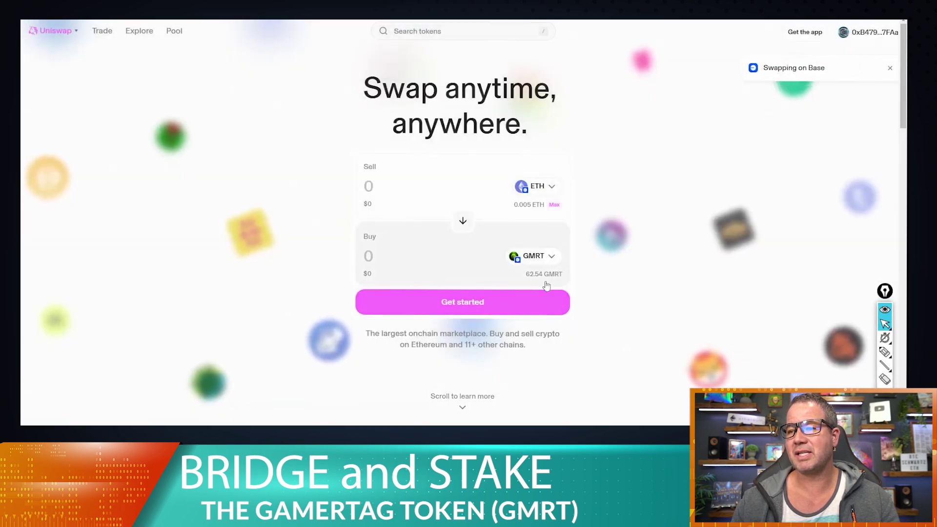
- Reverse the swap direction to sell 62 GMRT for ETH, and preview the swap without approving it
click(463, 220)
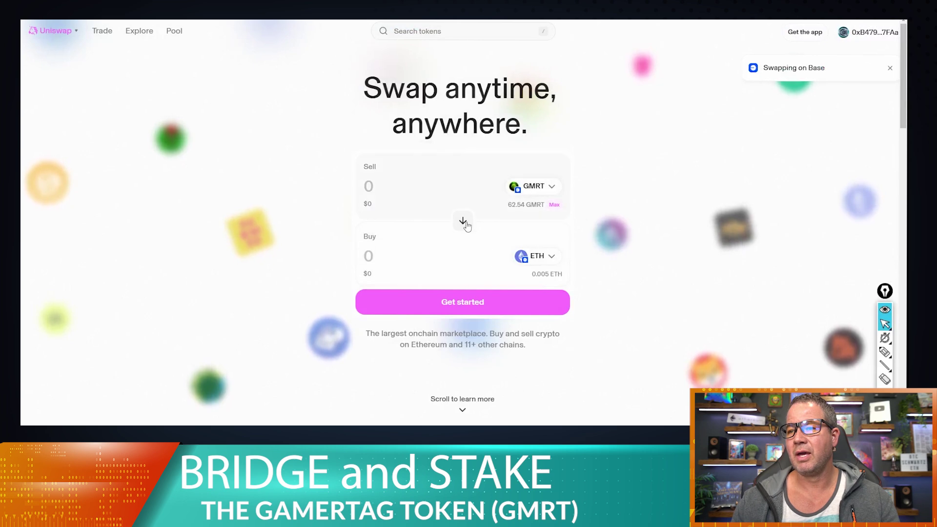
click(456, 311)
click(411, 134)
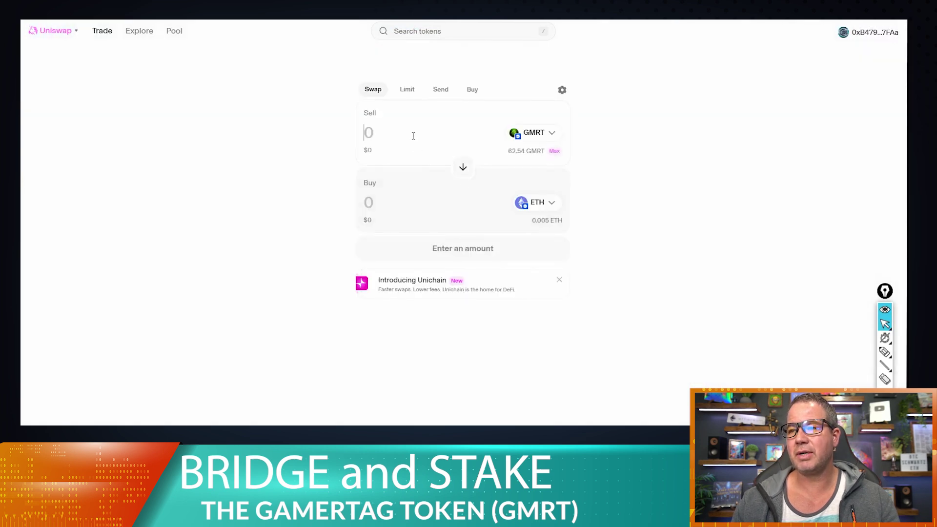
text(62)
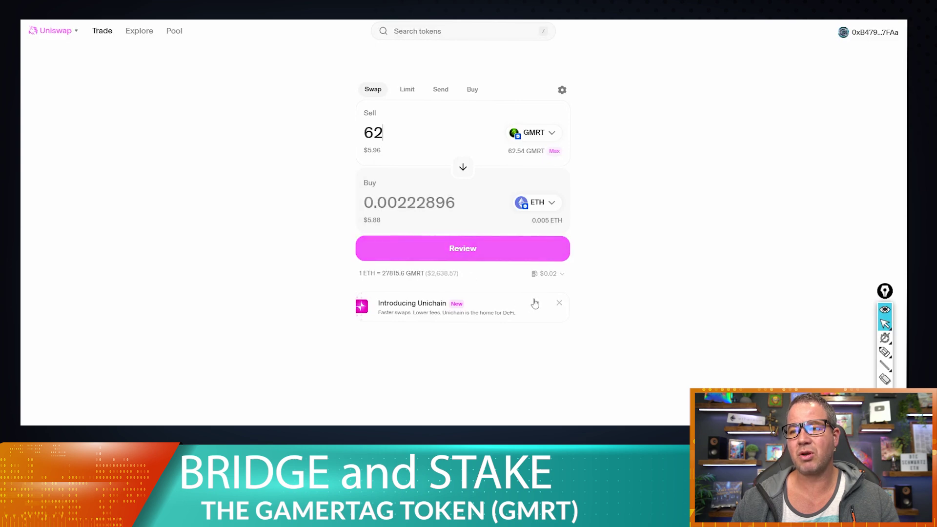
click(471, 250)
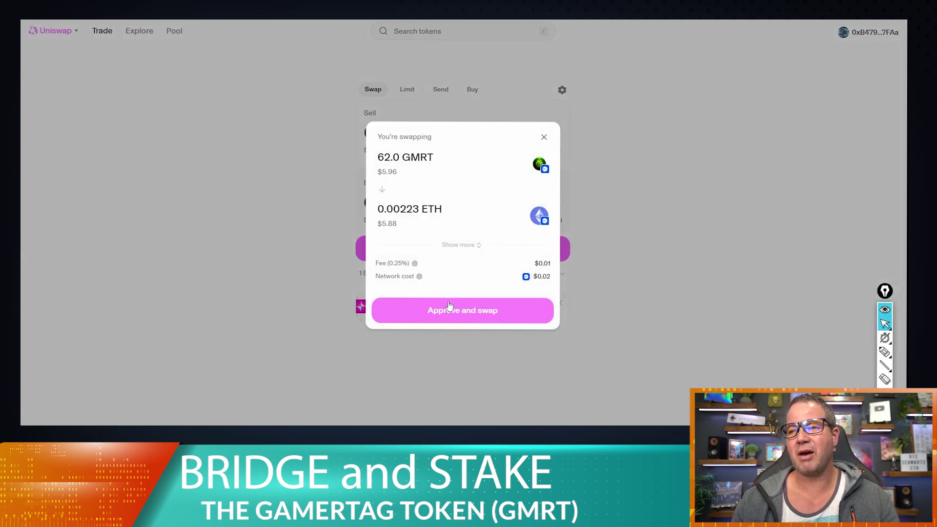
click(731, 202)
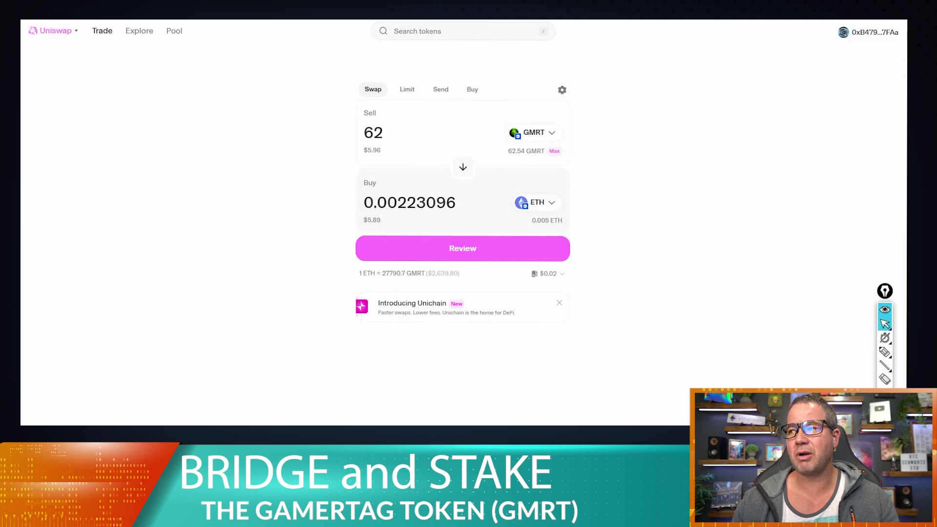
- Get a quote in the MetaMask wallet for swapping the maximum GMRT balance to ETH on Base Mainnet
click(688, 11)
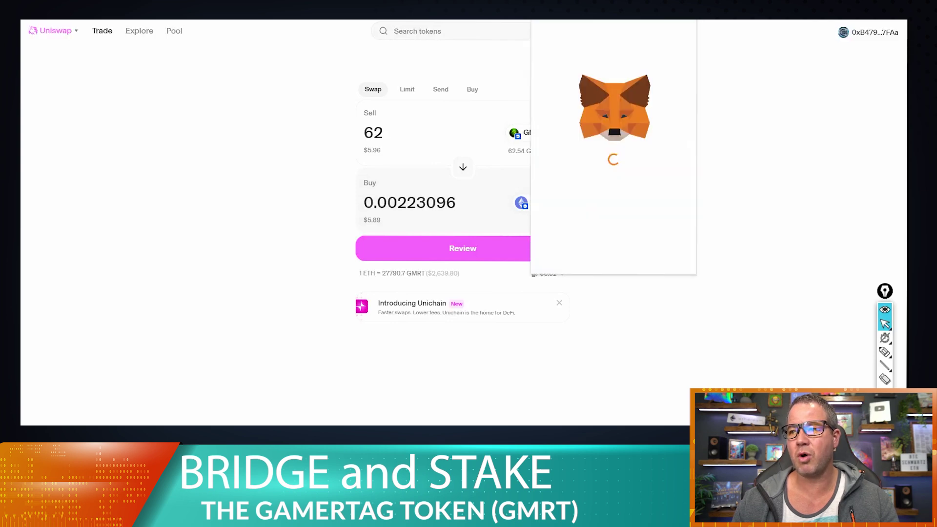
scroll(593, 185, down, 2)
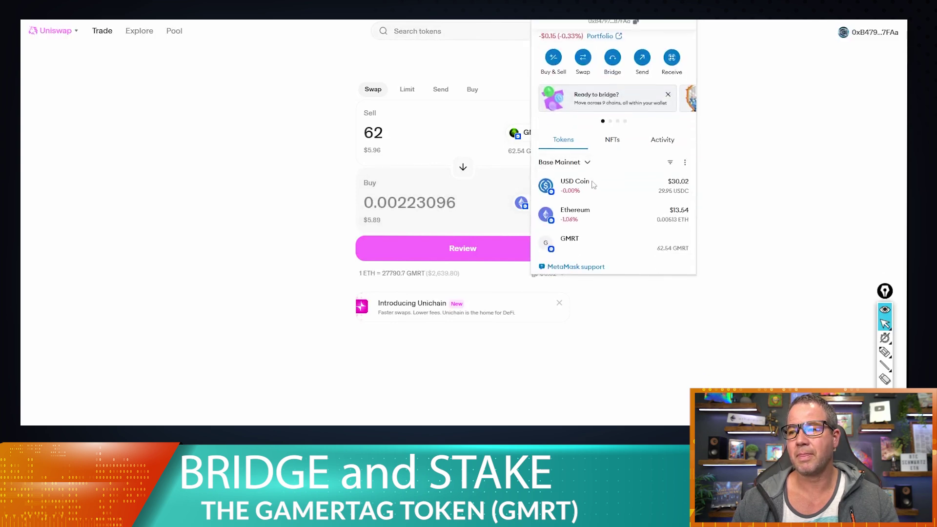
click(570, 241)
click(636, 71)
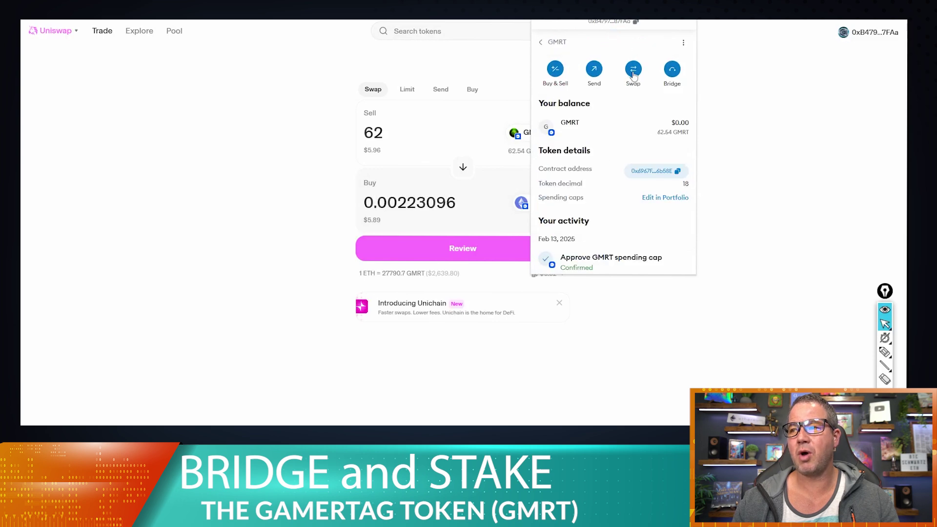
click(598, 92)
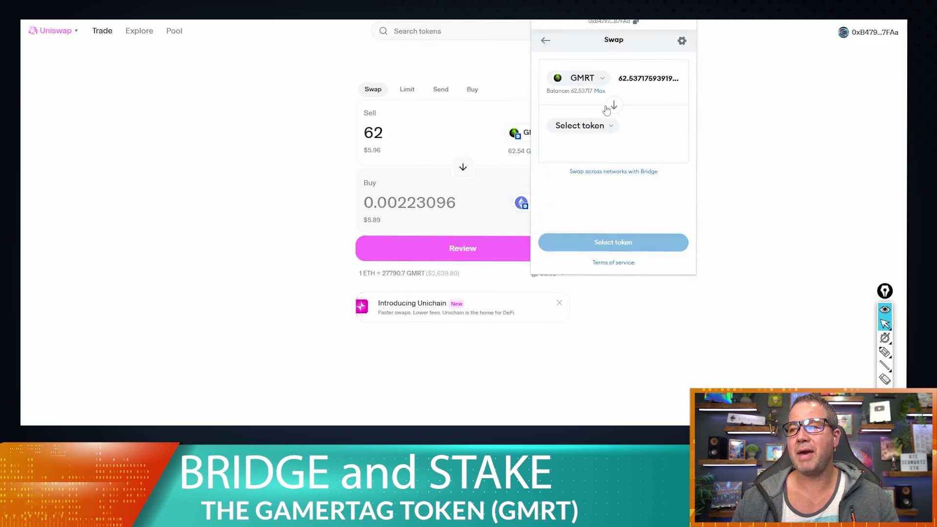
click(581, 126)
click(591, 81)
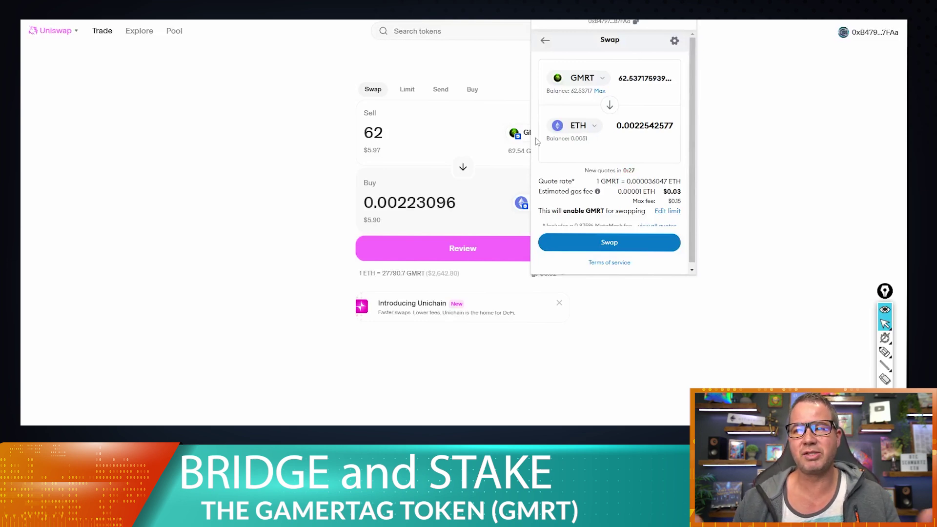
- Return to the NodeMarket staking page and check the pending GMRT rewards
click(313, 115)
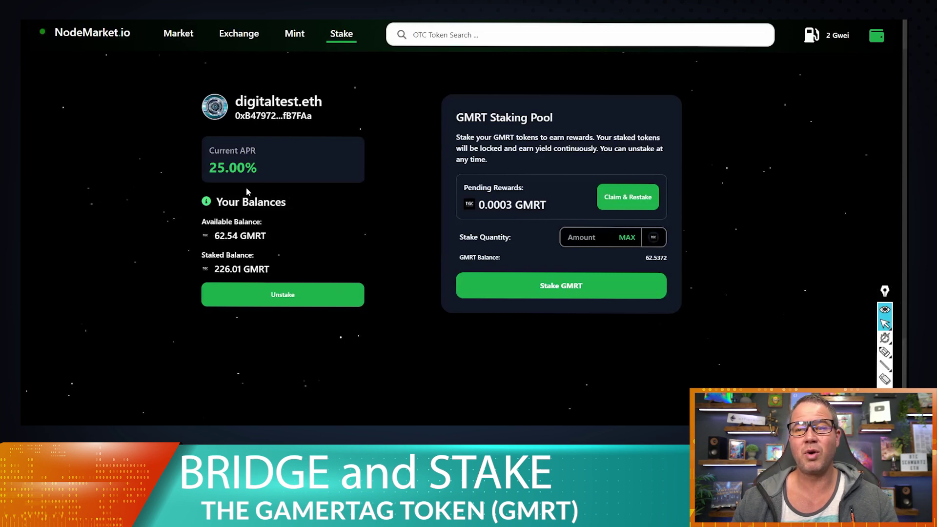
drag(484, 205, 510, 209)
click(576, 375)
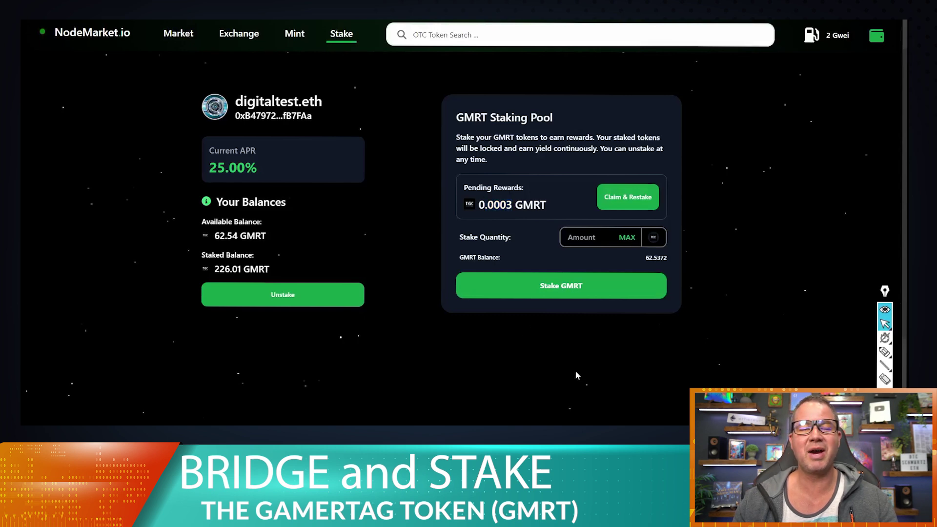